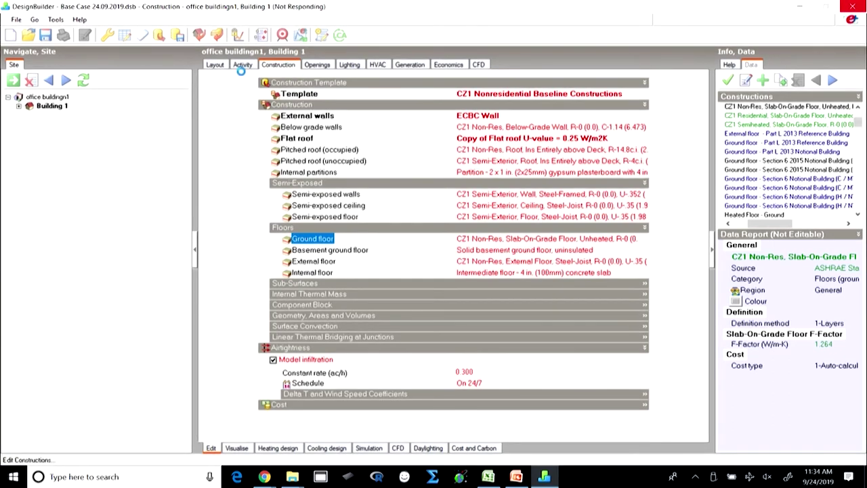
# Step: Open the first block of Building 1 and review its layout and activity data
pyautogui.click(214, 65)
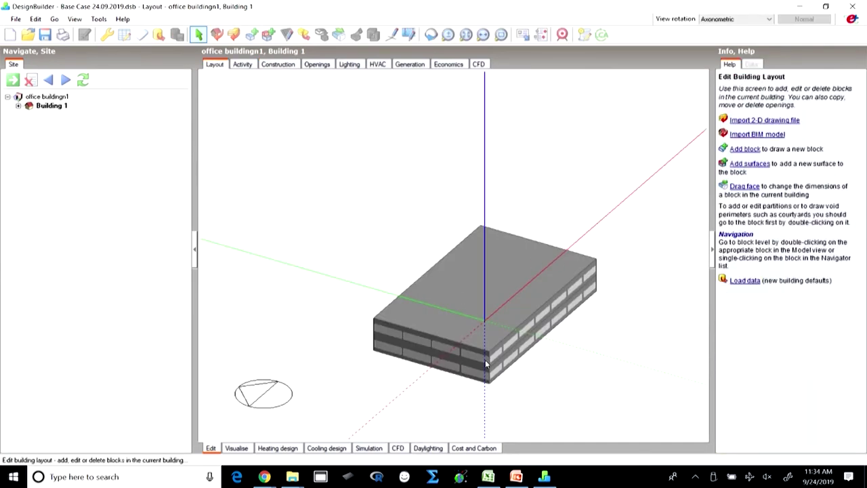
pyautogui.click(17, 106)
pyautogui.click(52, 331)
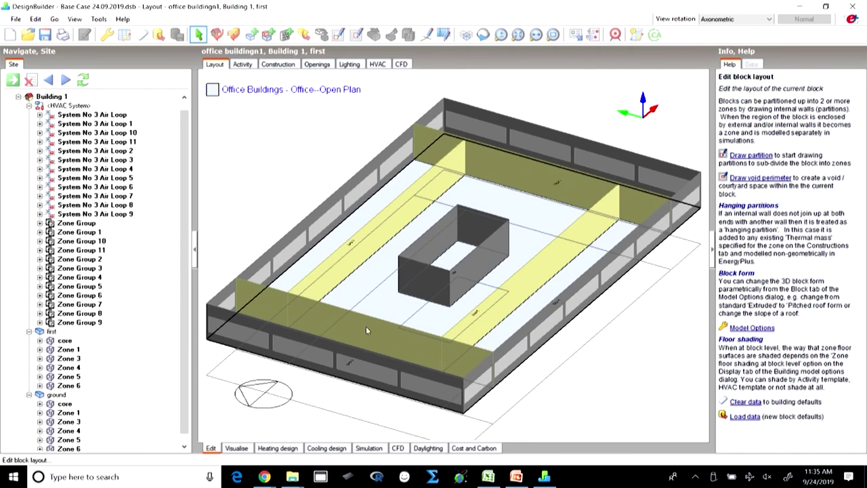
pyautogui.click(243, 65)
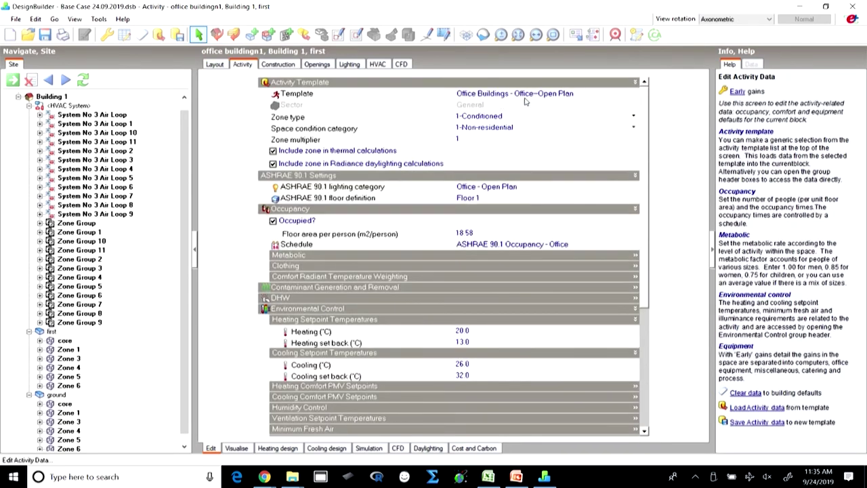
# Step: Review the first block's constructions for external walls, flat roof and ground floor, and its constant infiltration rate
pyautogui.click(269, 62)
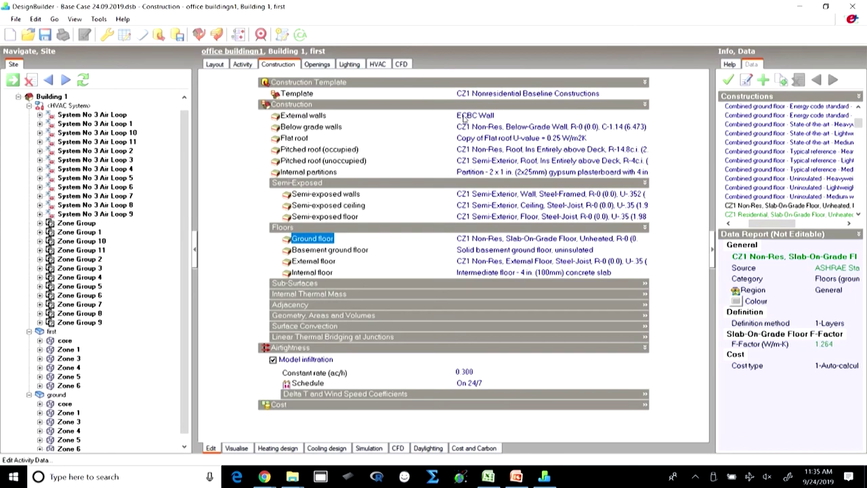
pyautogui.click(465, 120)
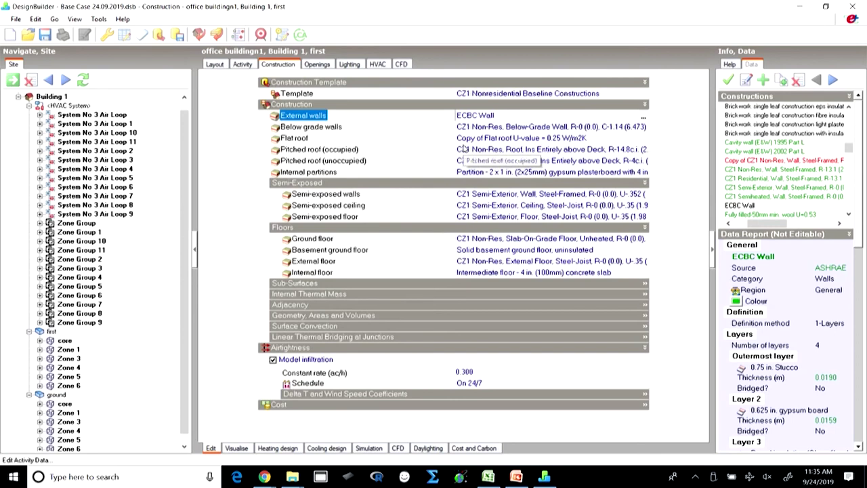
pyautogui.click(477, 140)
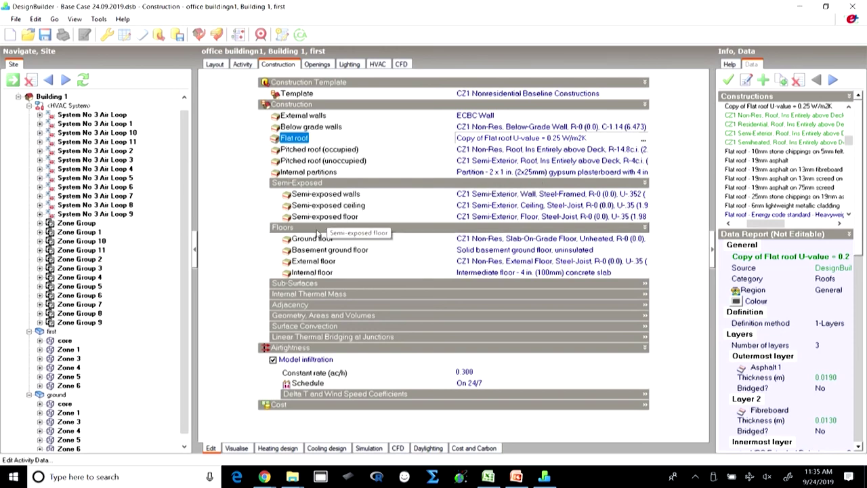
pyautogui.click(566, 242)
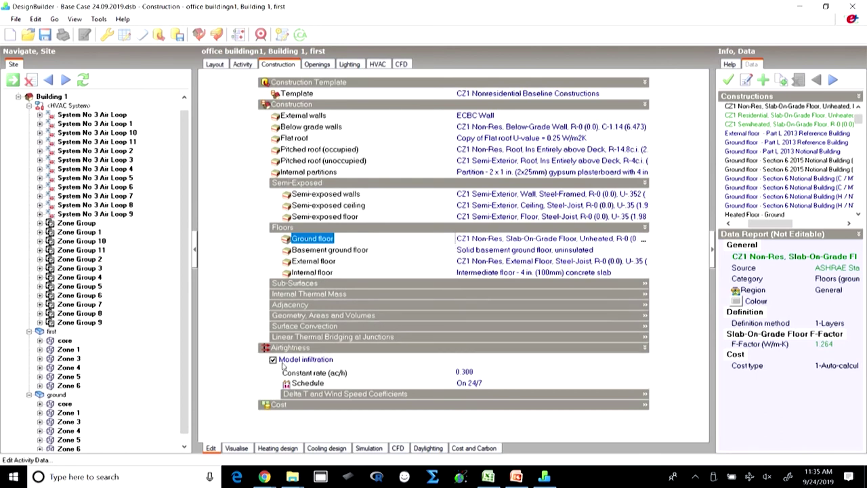
pyautogui.click(323, 377)
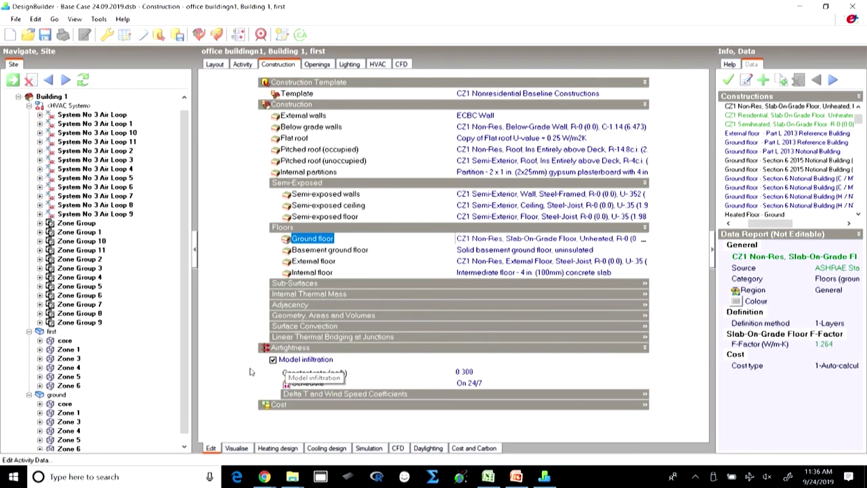
pyautogui.click(461, 371)
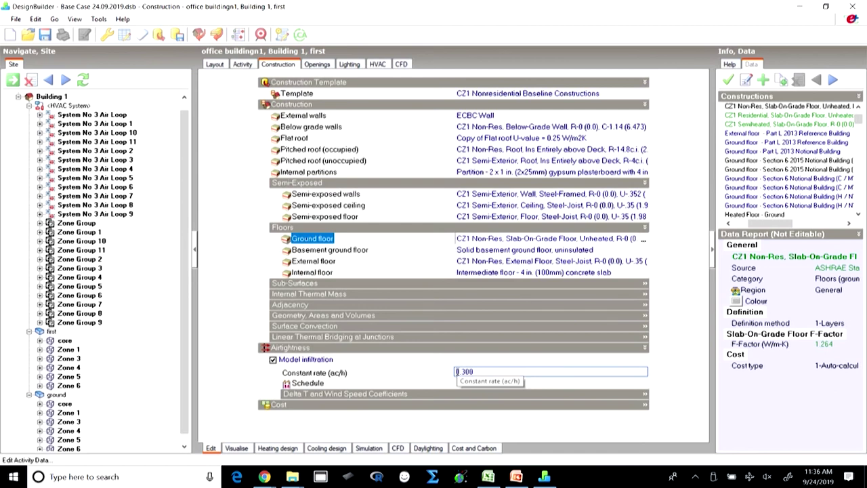
# Step: Examine the first block's window-to-wall percentage and the properties of its ECBC glazing type
pyautogui.click(319, 64)
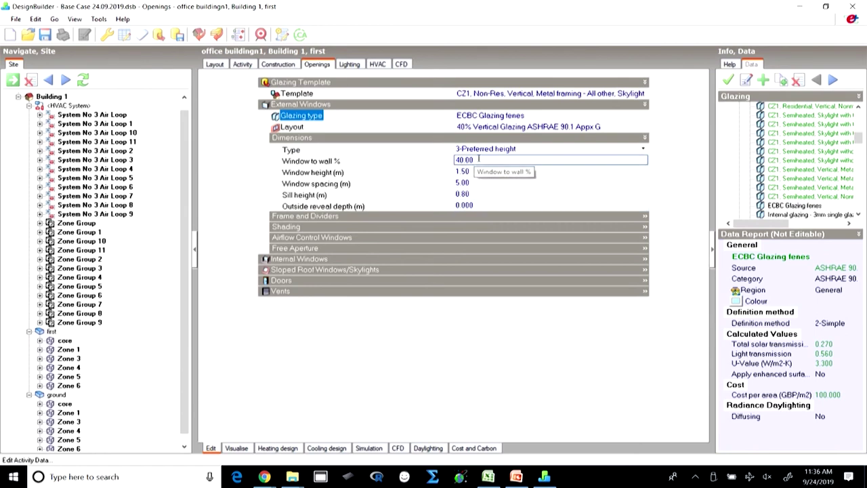
pyautogui.moveTo(478, 159); pyautogui.dragTo(459, 160)
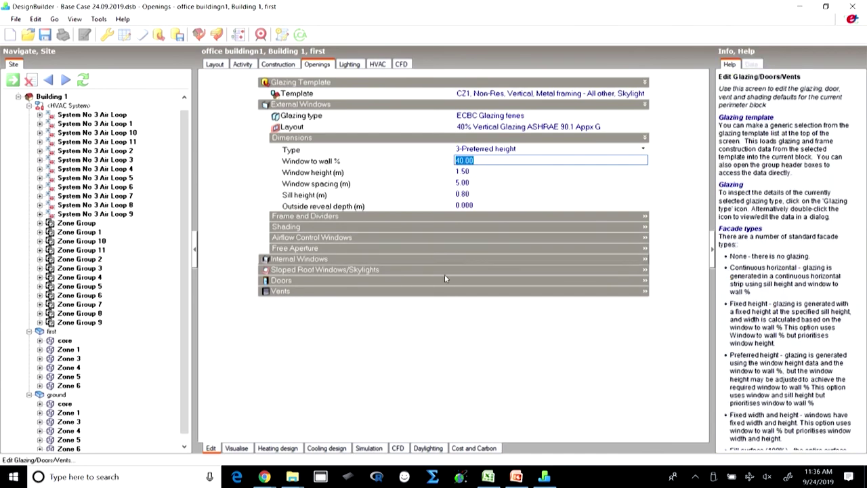
pyautogui.click(485, 107)
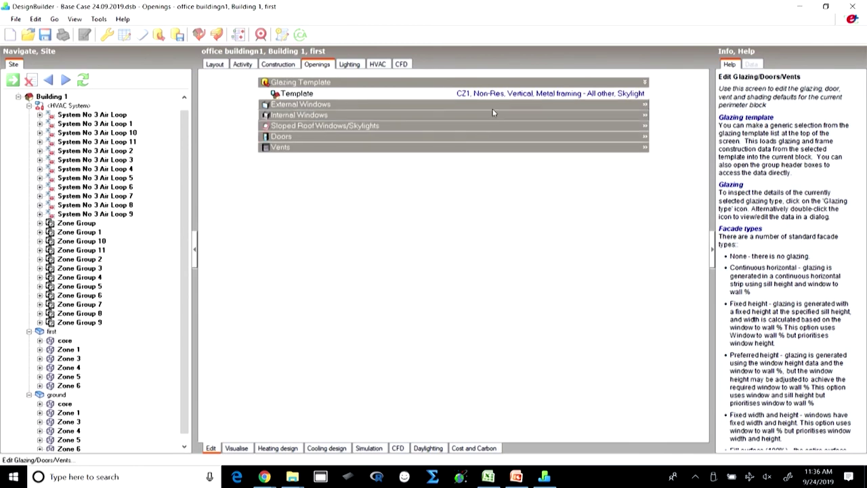
pyautogui.click(492, 108)
pyautogui.click(494, 116)
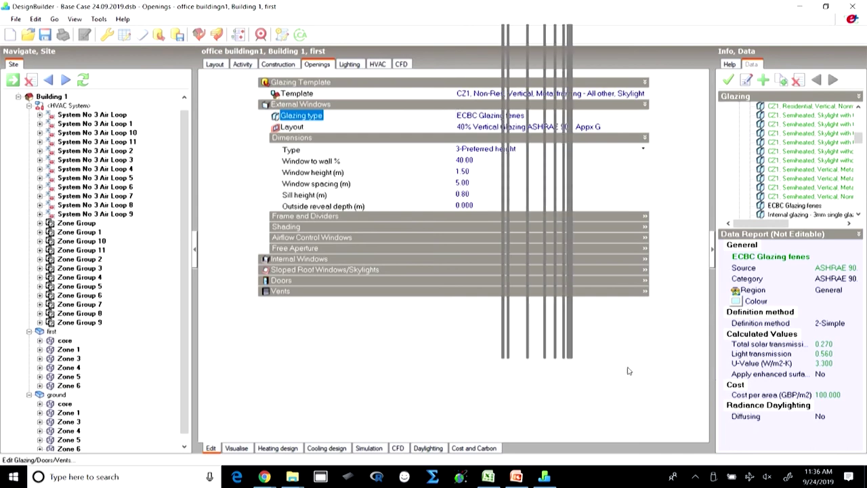
pyautogui.moveTo(628, 370); pyautogui.dragTo(650, 366)
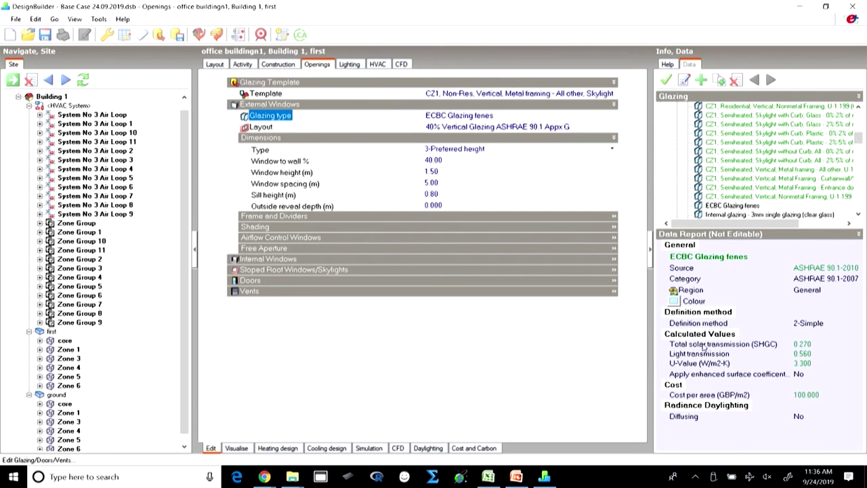
# Step: Review the first block's lighting data, then the core zone's lighting power density, schedule and HVAC settings
pyautogui.click(349, 64)
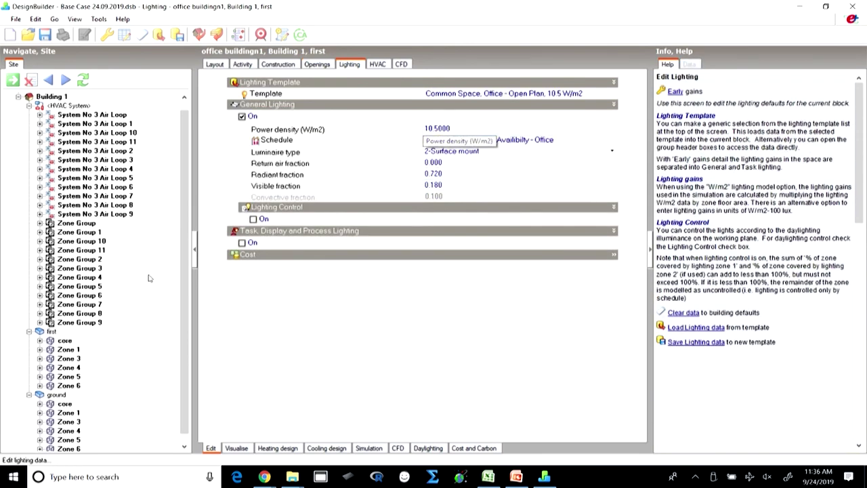
pyautogui.click(64, 341)
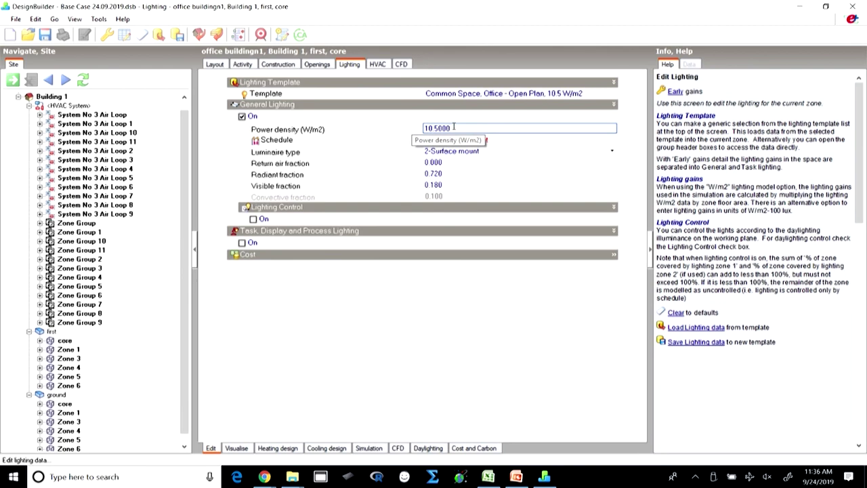
pyautogui.moveTo(454, 128); pyautogui.dragTo(408, 129)
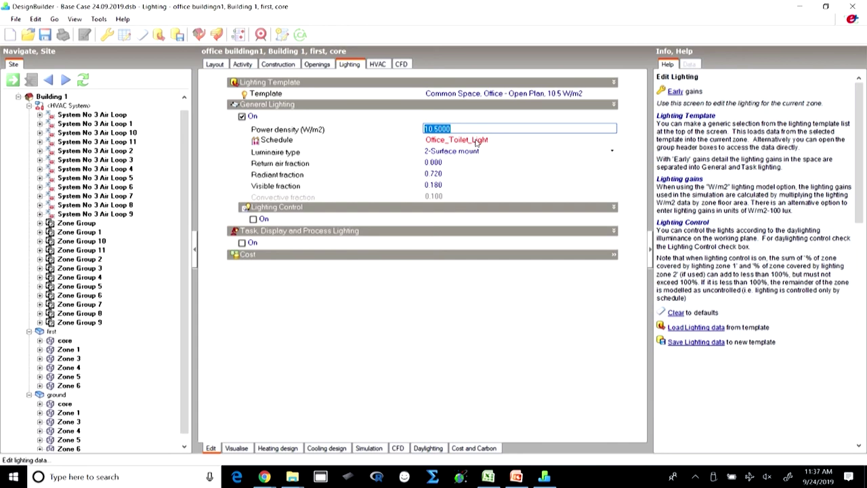
pyautogui.click(377, 65)
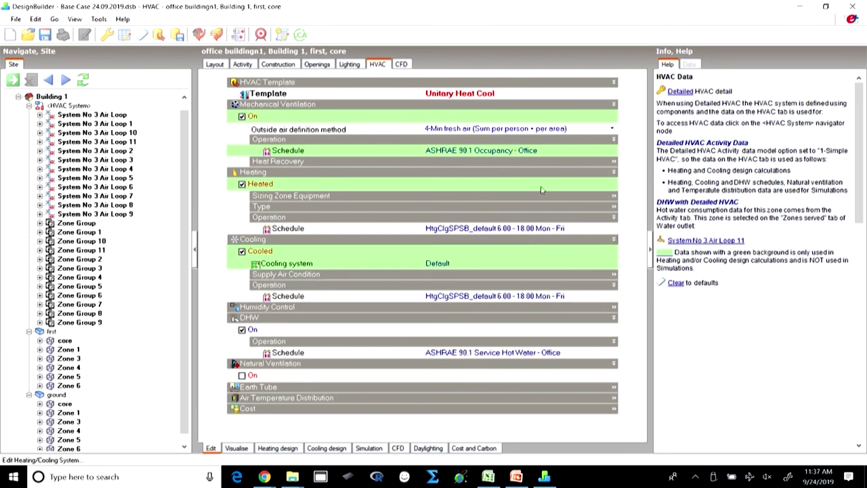
# Step: Return to the Building 1 level, view its simulation results and go back to the building's 3D layout
pyautogui.click(214, 65)
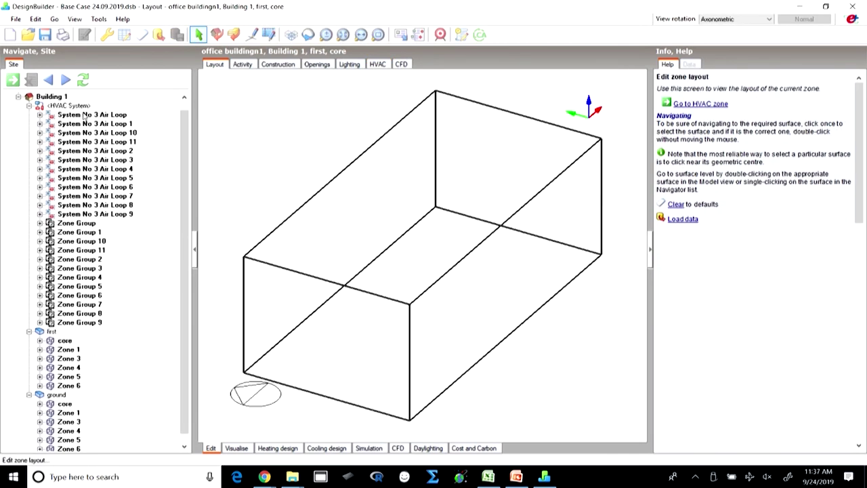
pyautogui.click(42, 99)
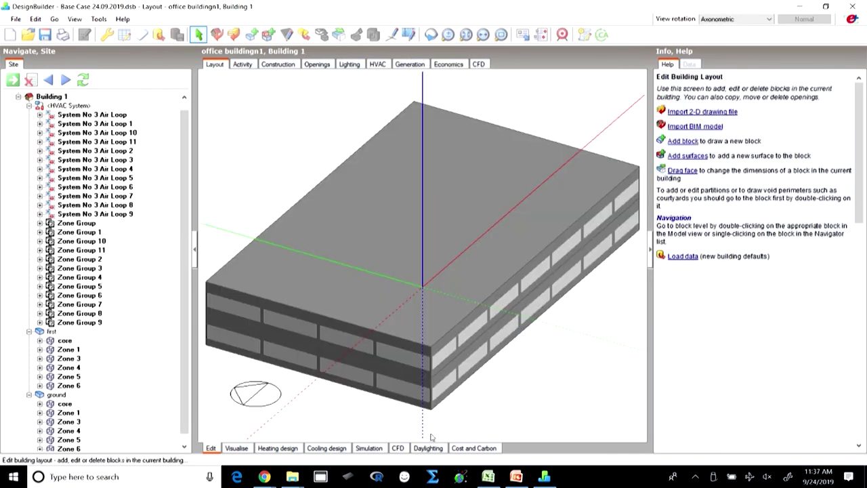
pyautogui.click(360, 448)
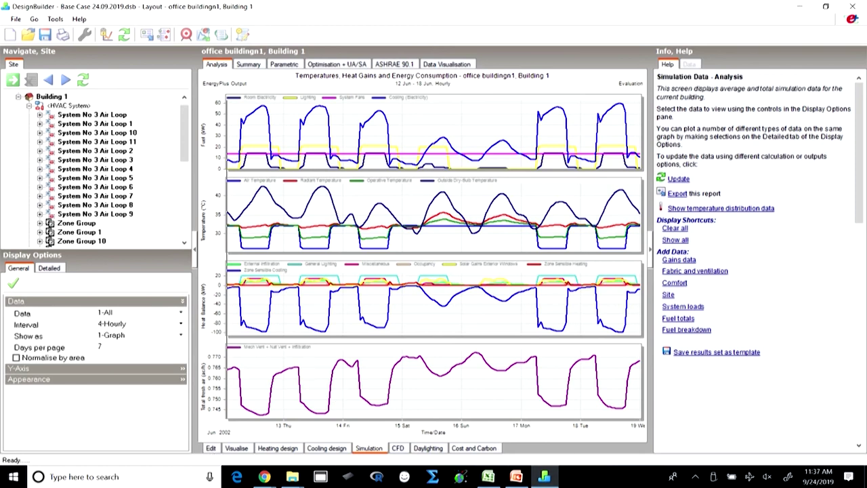
pyautogui.click(211, 448)
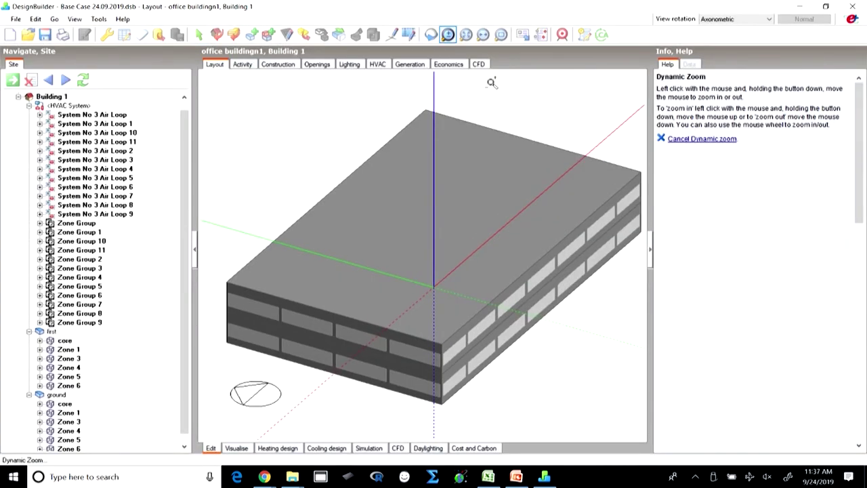
pyautogui.moveTo(486, 131); pyautogui.dragTo(486, 219)
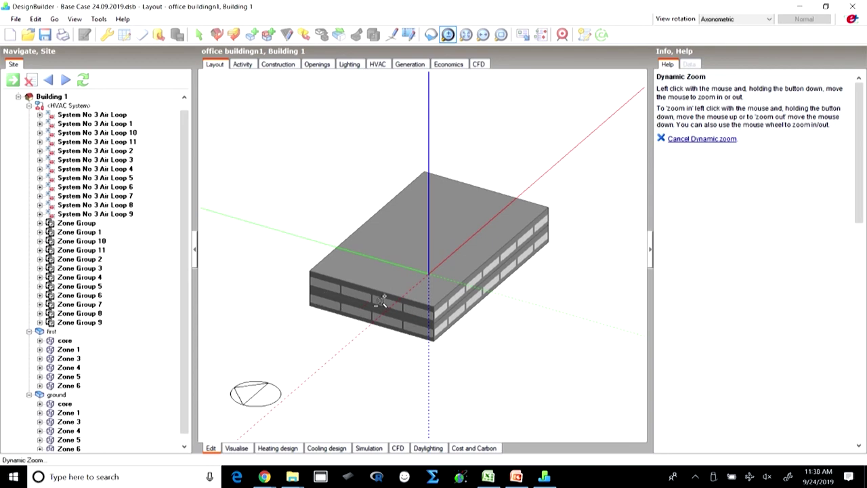
# Step: Collapse the building's navigation tree, then save and close the Base Case 24.09.2019 model
pyautogui.click(29, 106)
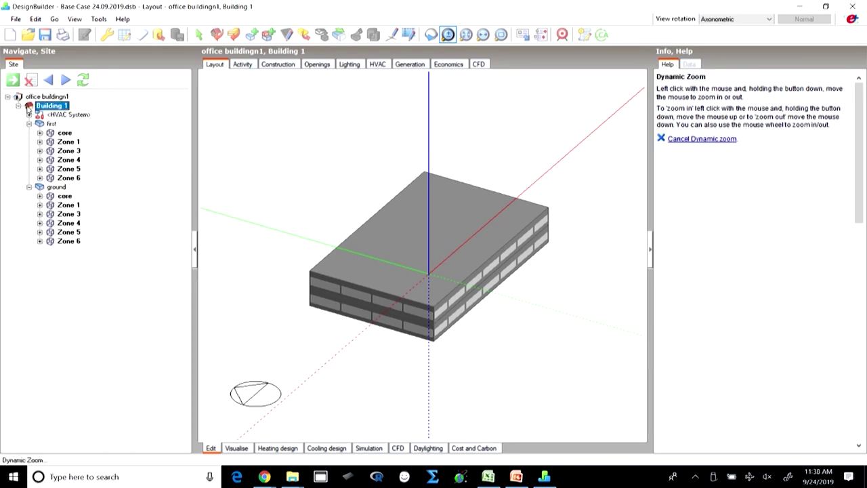
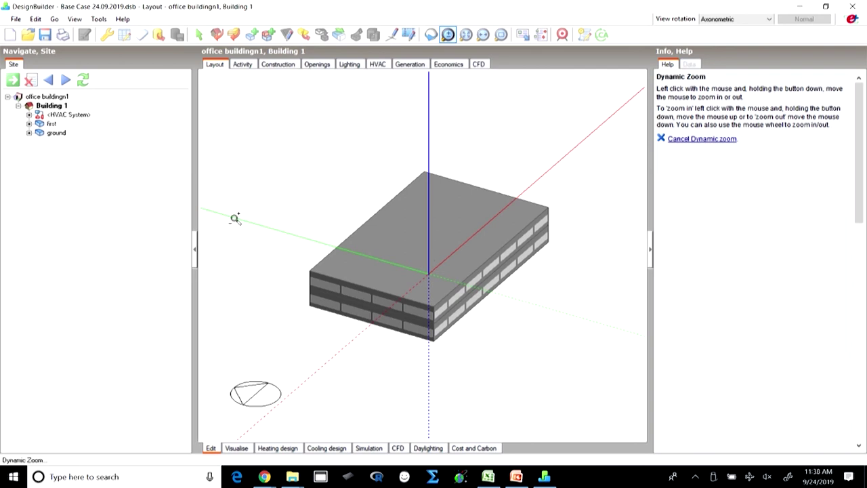
pyautogui.hotkey('ctrl', 's')
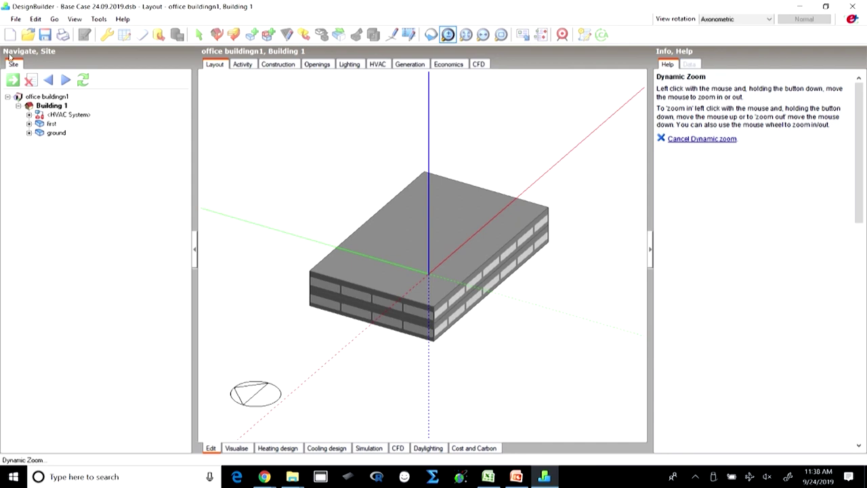
pyautogui.click(15, 19)
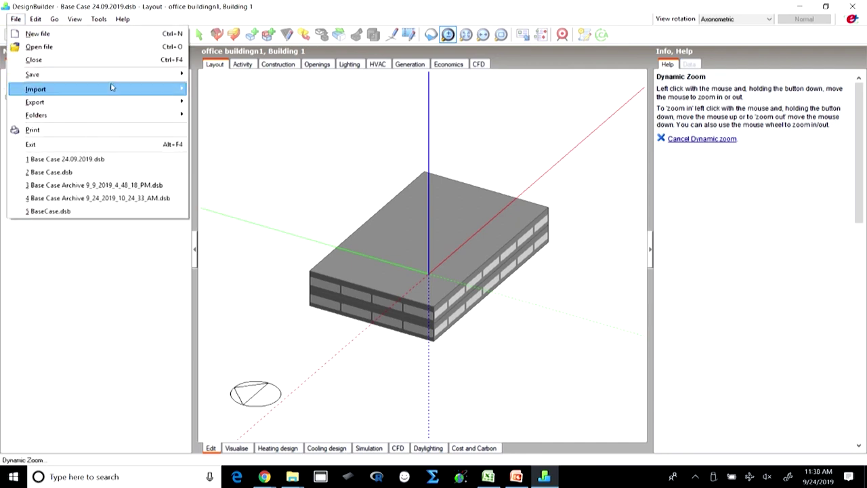
pyautogui.click(30, 60)
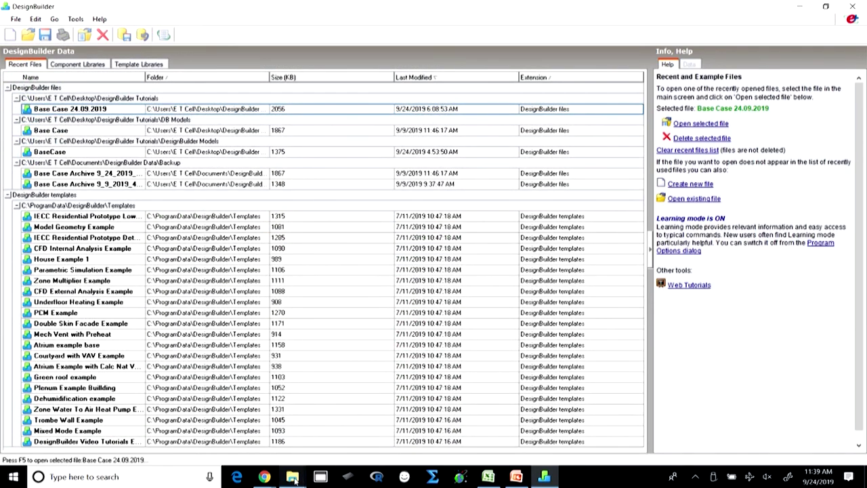
# Step: Switch to the DesignBuilder Tutorials folder in File Explorer and duplicate Base Case 24.09.2019.dsb there
pyautogui.moveTo(294, 477)
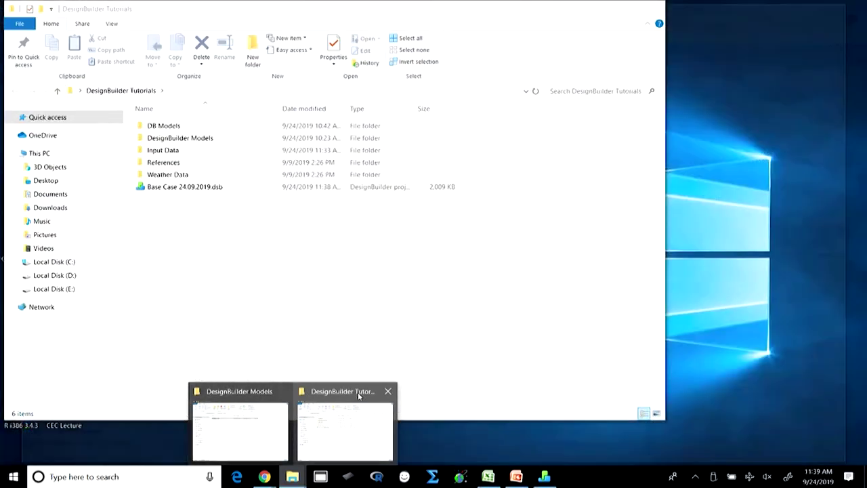
pyautogui.click(359, 395)
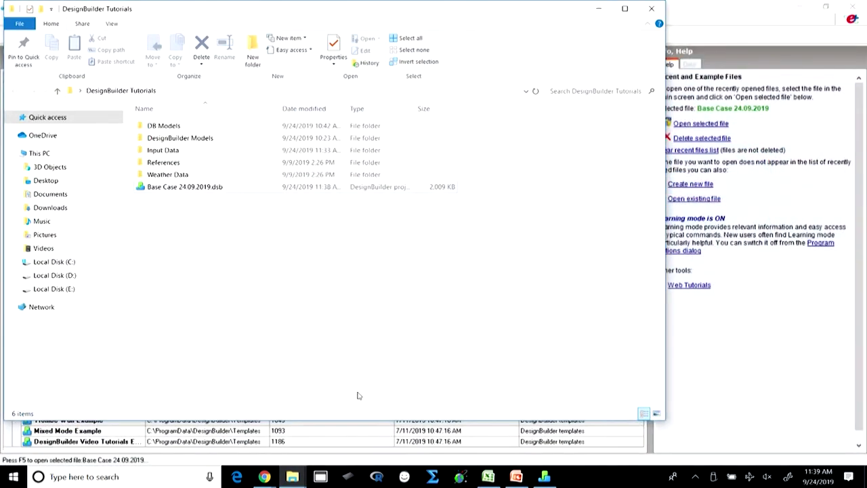
pyautogui.rightClick(201, 187)
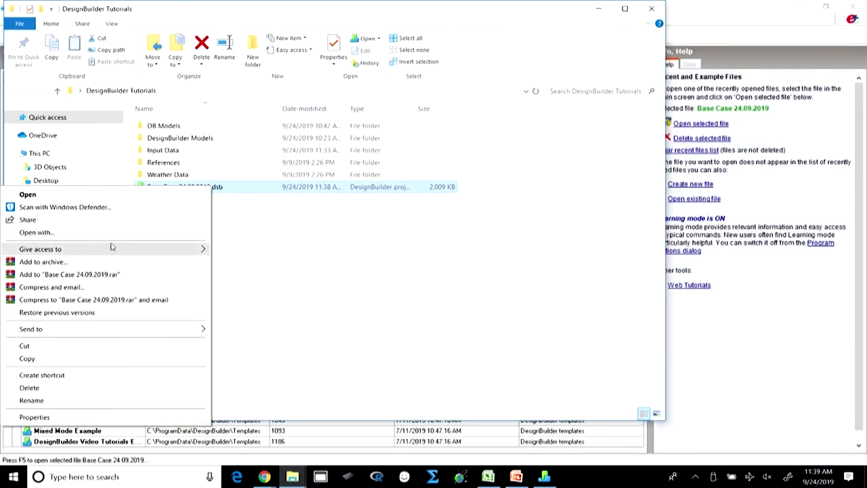
pyautogui.click(59, 363)
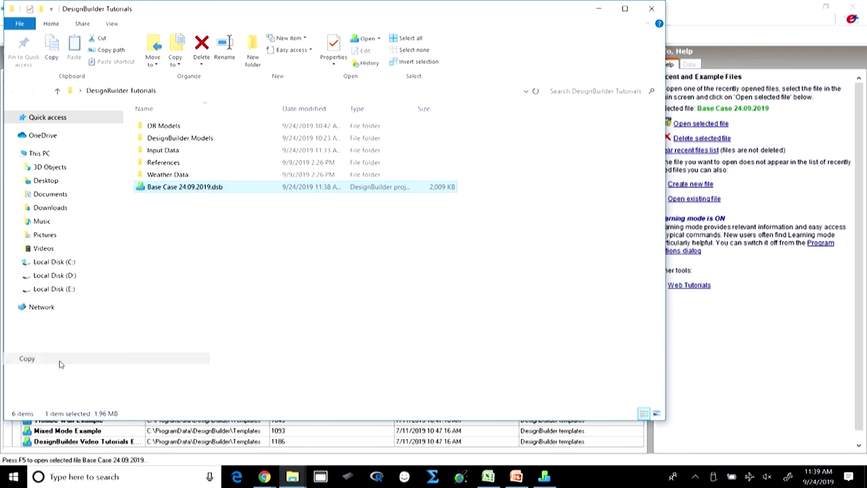
pyautogui.rightClick(182, 293)
pyautogui.click(103, 206)
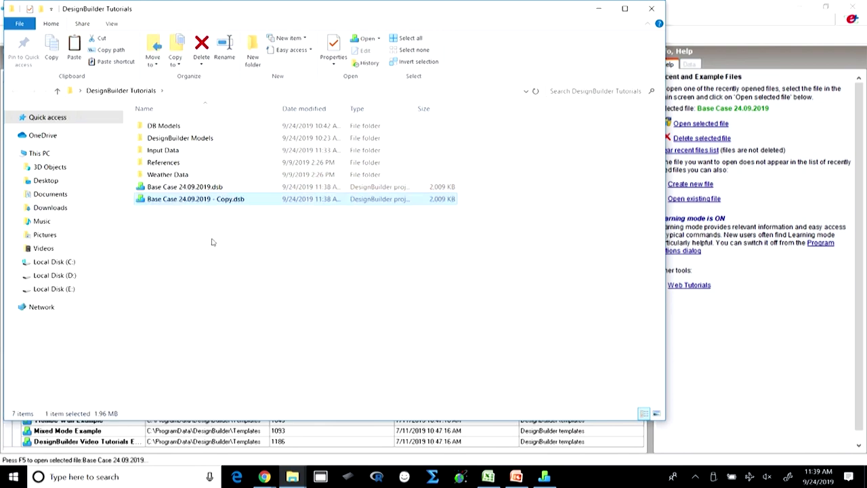
# Step: Rename the duplicated model file as "proposed Case 24.09.2019 .dsb"
pyautogui.rightClick(233, 201)
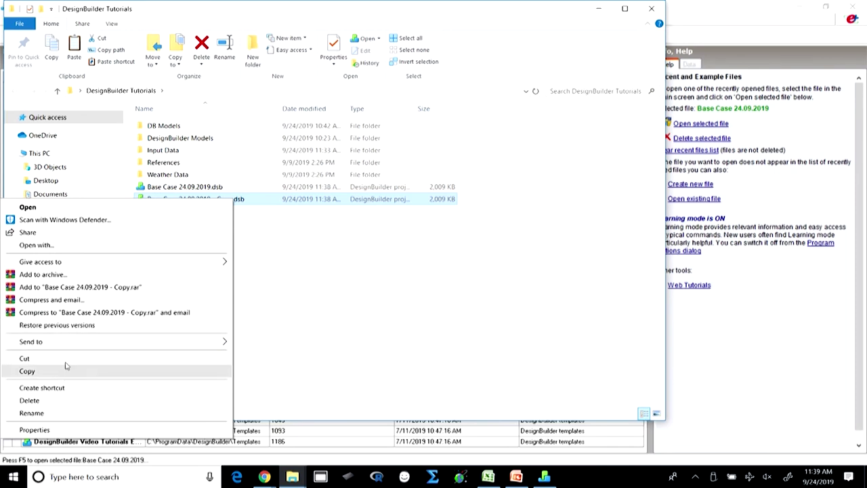
pyautogui.click(58, 411)
pyautogui.moveTo(161, 199); pyautogui.dragTo(136, 205)
pyautogui.write('proposed Case 24.09.2019 - Copy.dsb')
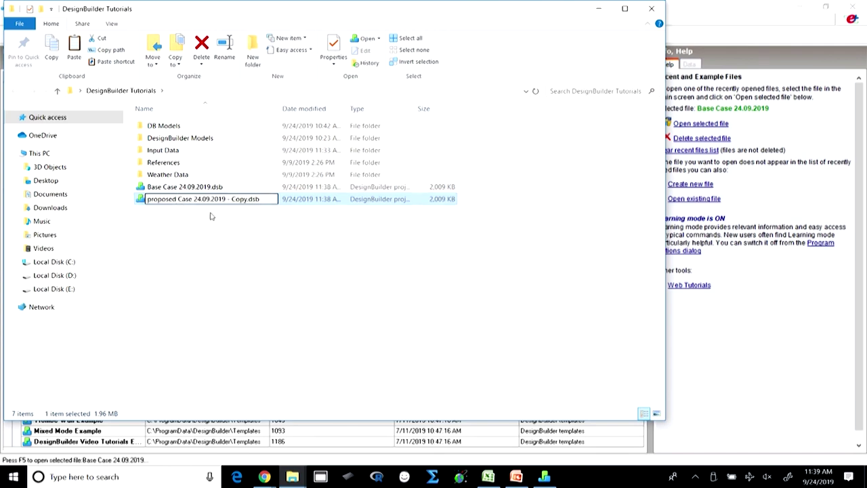
pyautogui.moveTo(232, 199); pyautogui.dragTo(250, 199)
pyautogui.press('BackSpace')
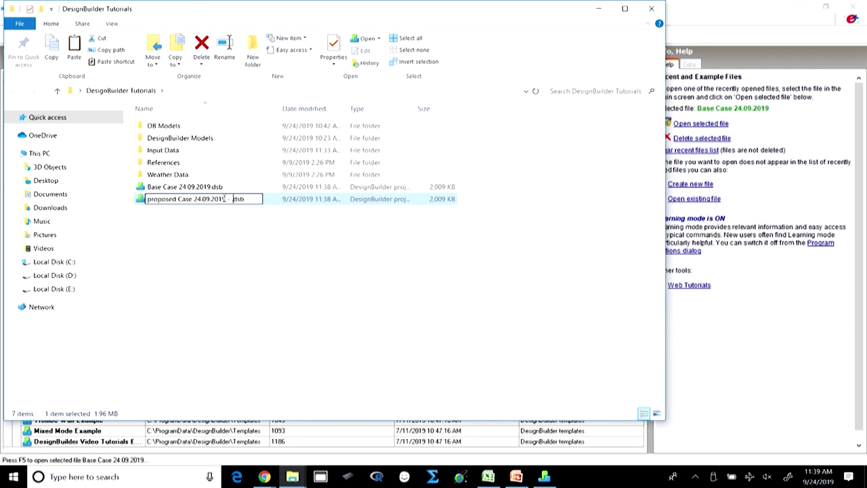
pyautogui.press('BackSpace')
pyautogui.press('BackSpace')
pyautogui.click(230, 237)
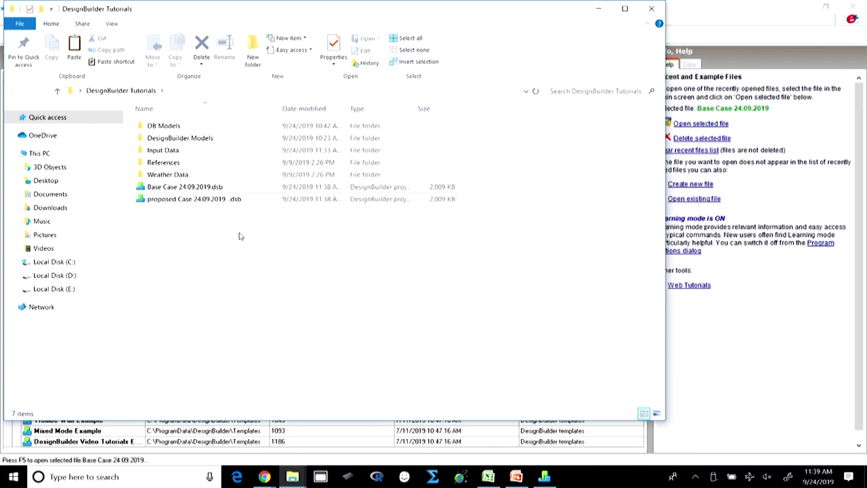
# Step: Try to open the proposed Case file from File Explorer, then switch to DesignBuilder and open it from Desktop's DesignBuilder Tutorials folder
pyautogui.doubleClick(173, 201)
pyautogui.click(510, 275)
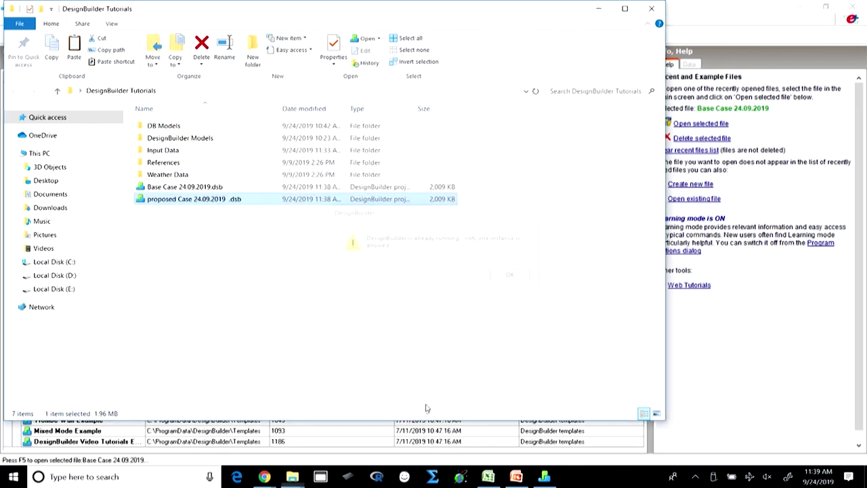
pyautogui.click(544, 477)
pyautogui.click(28, 37)
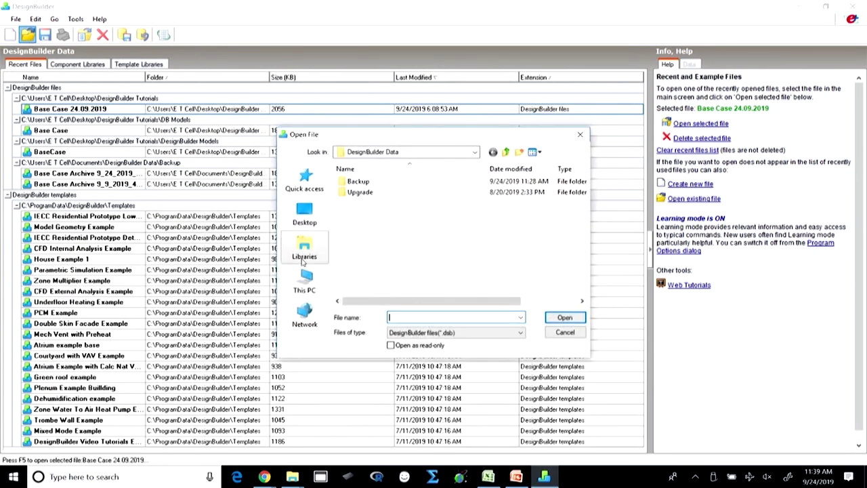
pyautogui.click(304, 212)
pyautogui.scroll(-2, 383, 203)
pyautogui.scroll(1, 393, 237)
pyautogui.scroll(-1, 400, 274)
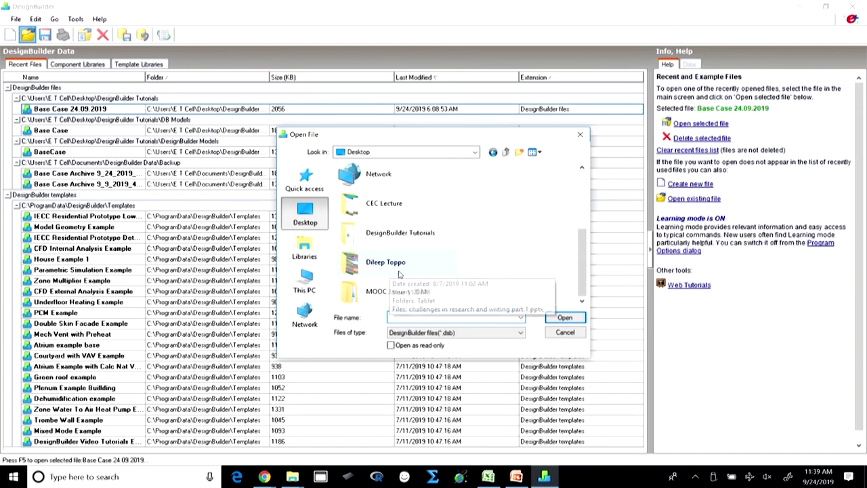
pyautogui.doubleClick(398, 233)
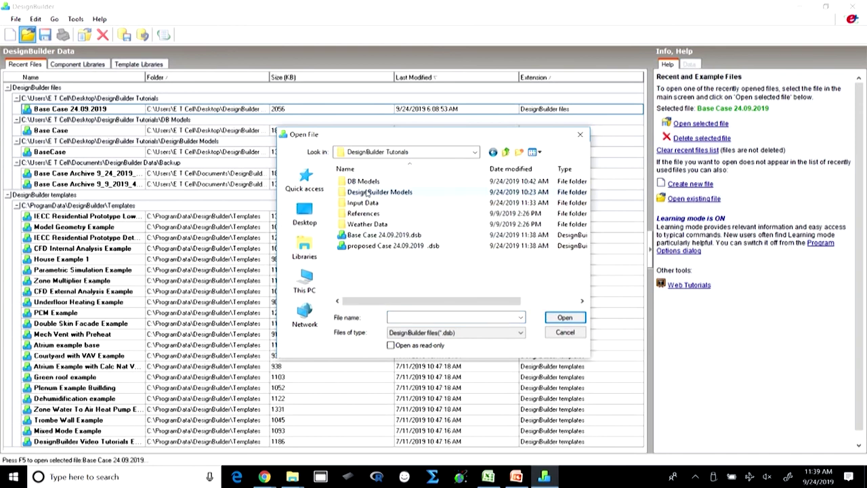
pyautogui.doubleClick(367, 193)
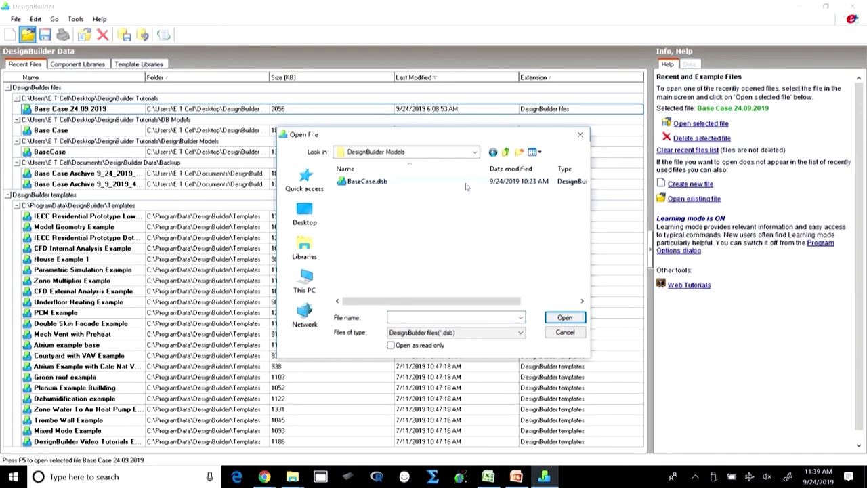
pyautogui.click(506, 152)
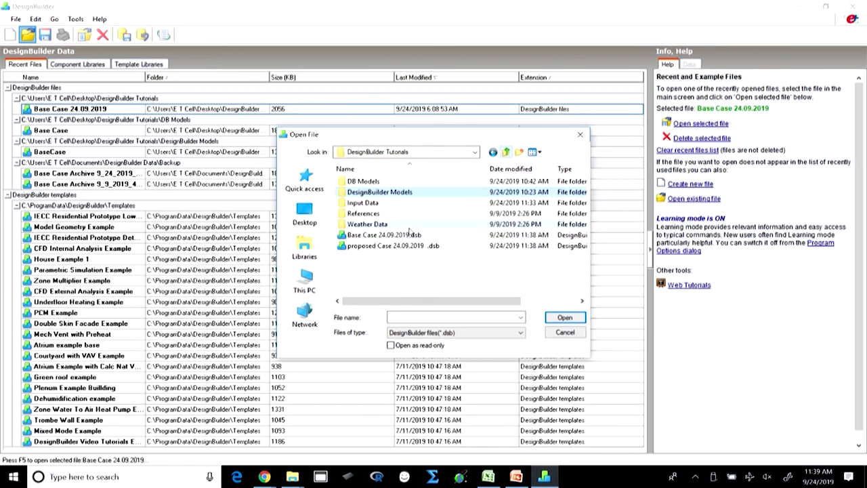
pyautogui.doubleClick(390, 247)
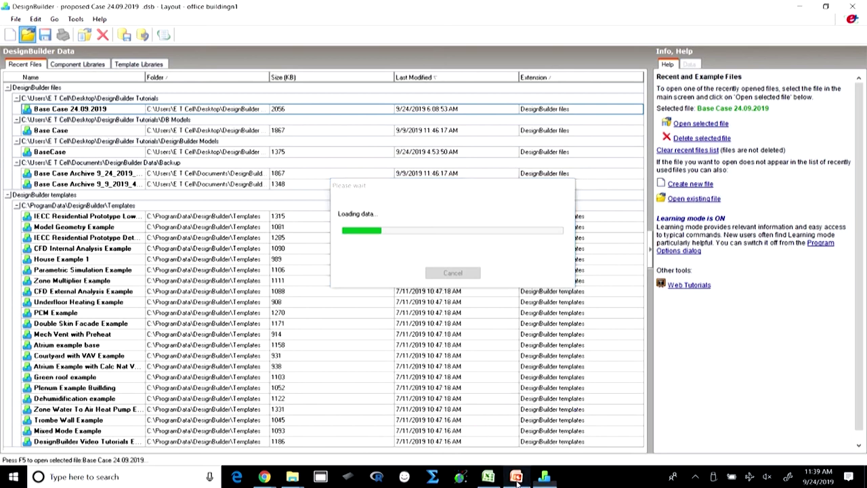
# Step: Switch to the PowerPoint presentation and start the slide show at slide 6, the Building input data
pyautogui.moveTo(517, 480)
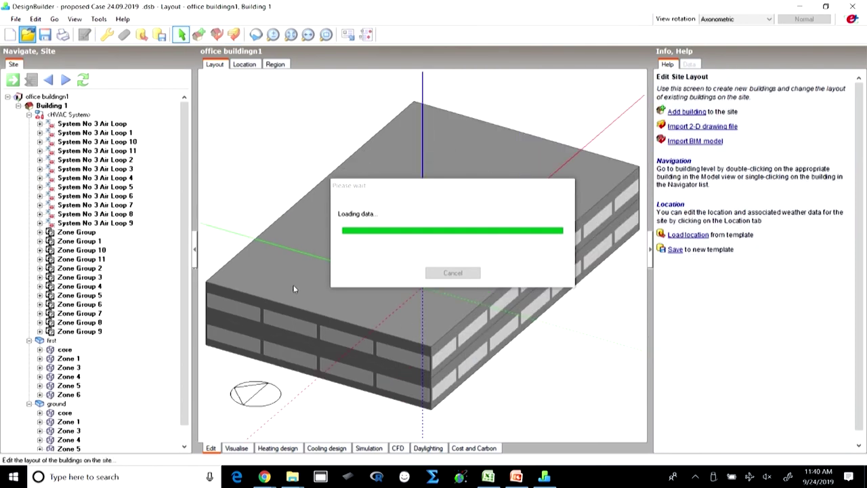
pyautogui.click(516, 476)
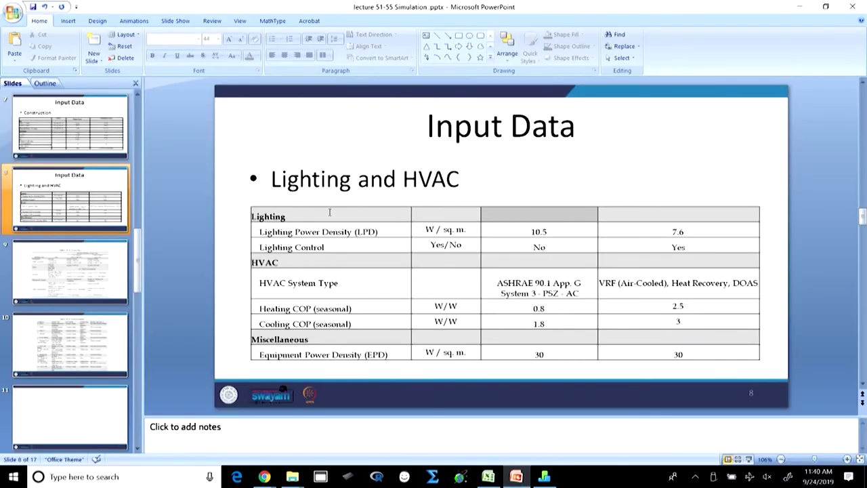
pyautogui.click(88, 193)
pyautogui.scroll(1, 82, 183)
pyautogui.click(63, 134)
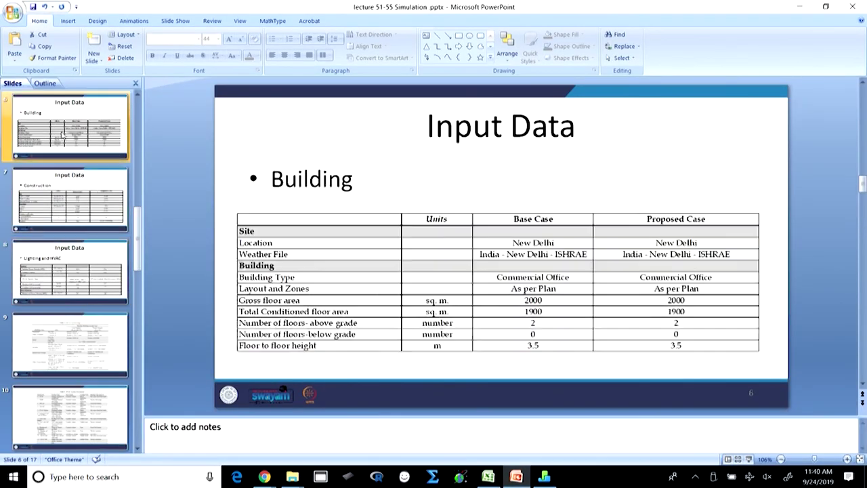
pyautogui.click(749, 459)
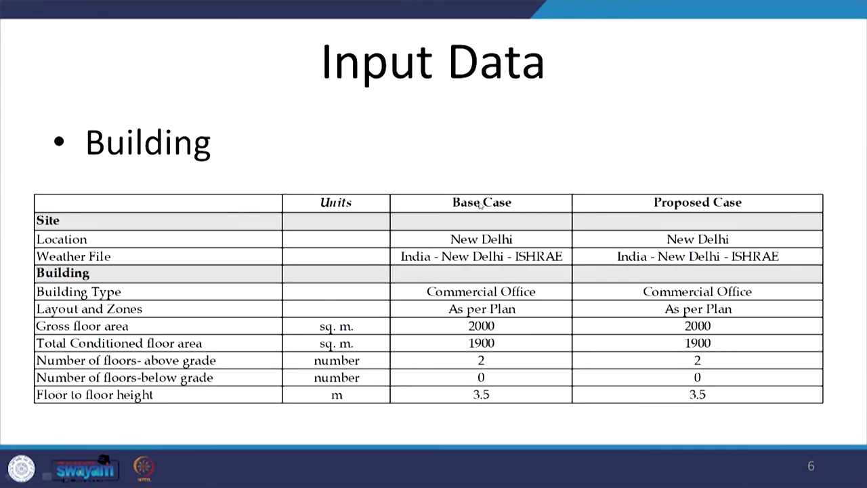
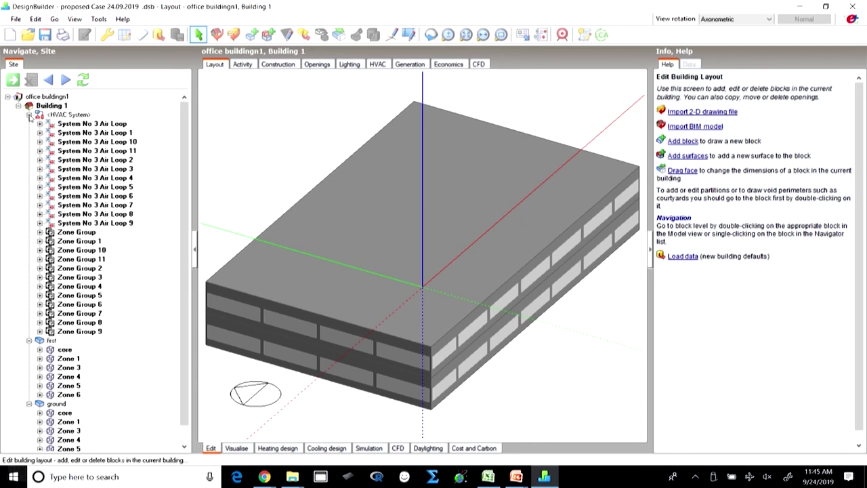
# Step: Collapse the HVAC system branch in the proposed case model and review Building 1's activity data and heating and cooling setpoints
pyautogui.click(29, 115)
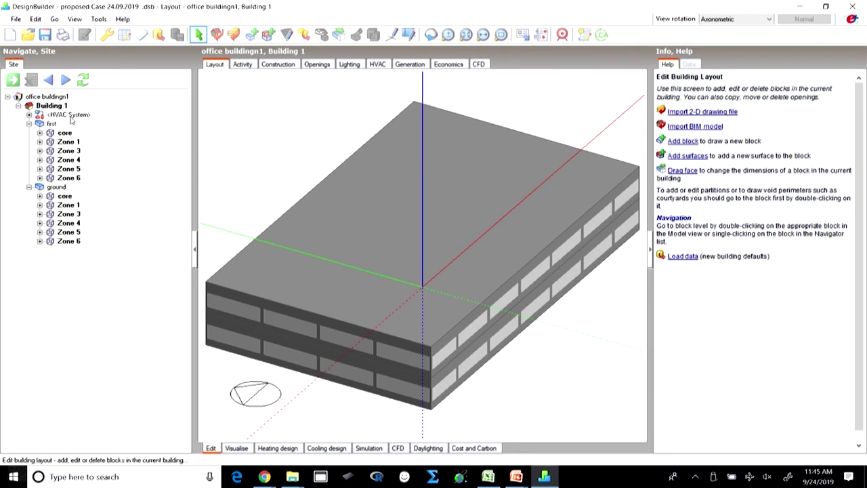
pyautogui.click(242, 67)
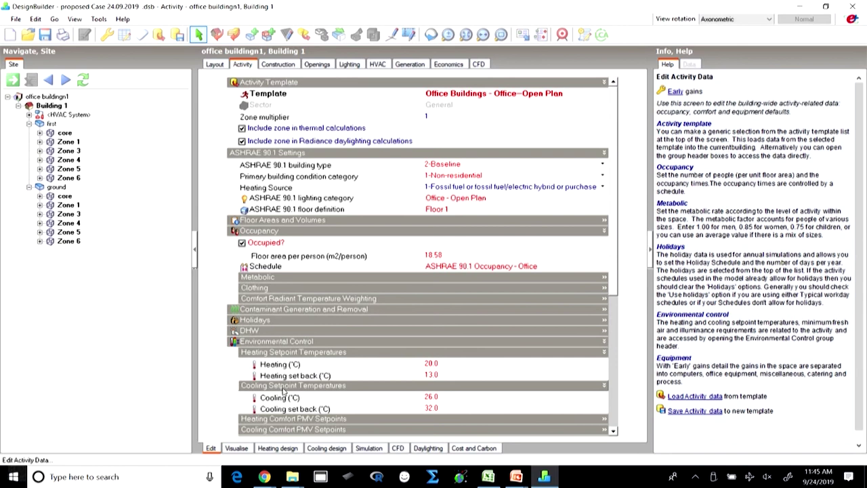
pyautogui.click(532, 409)
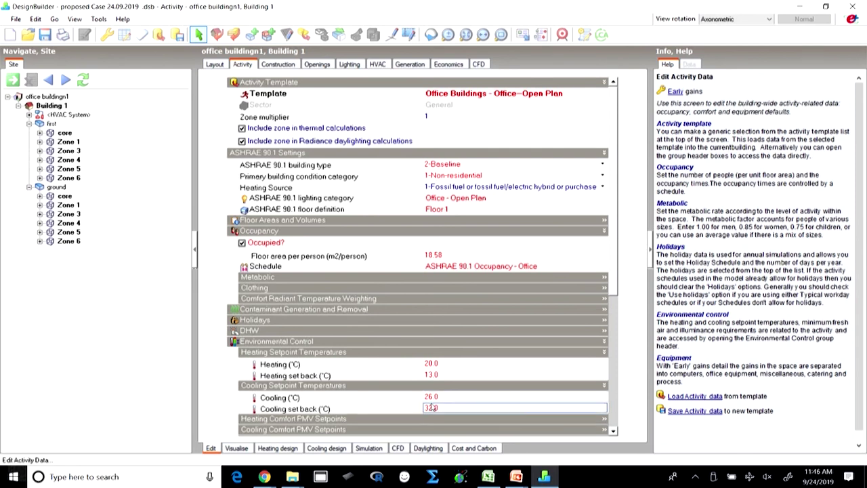
pyautogui.click(385, 378)
pyautogui.press('Up')
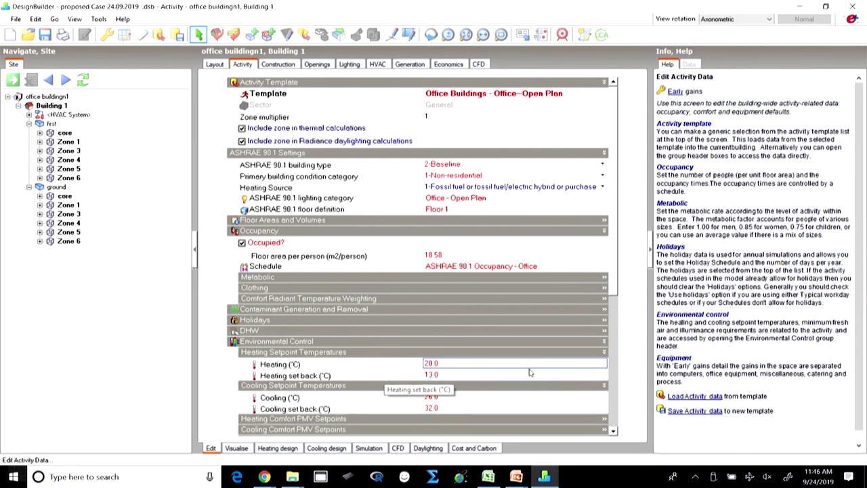
pyautogui.press('Escape')
# Step: Review the external walls' ECBC Wall construction in Building 1, including its layers and calculated U-value, and leave it without changes
pyautogui.click(280, 63)
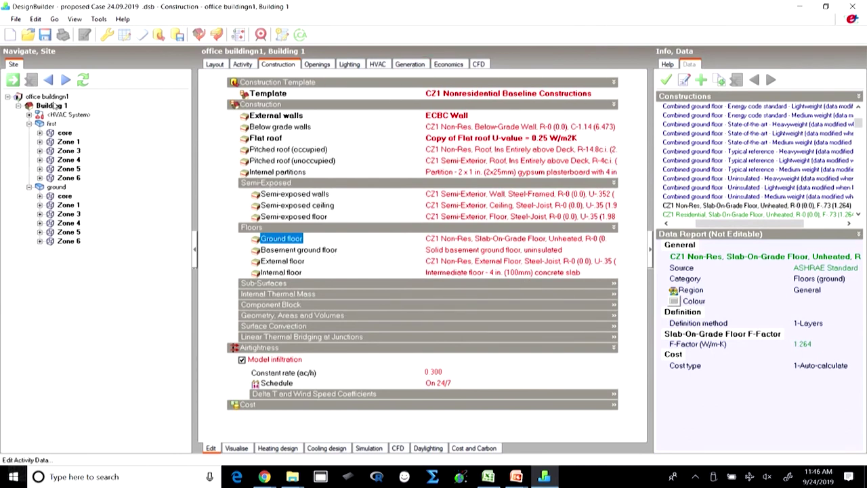
pyautogui.click(488, 119)
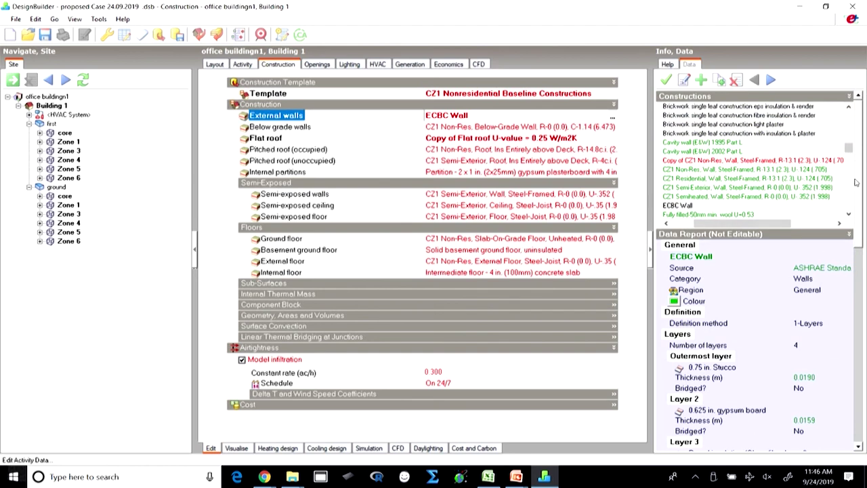
pyautogui.moveTo(859, 192); pyautogui.dragTo(864, 266)
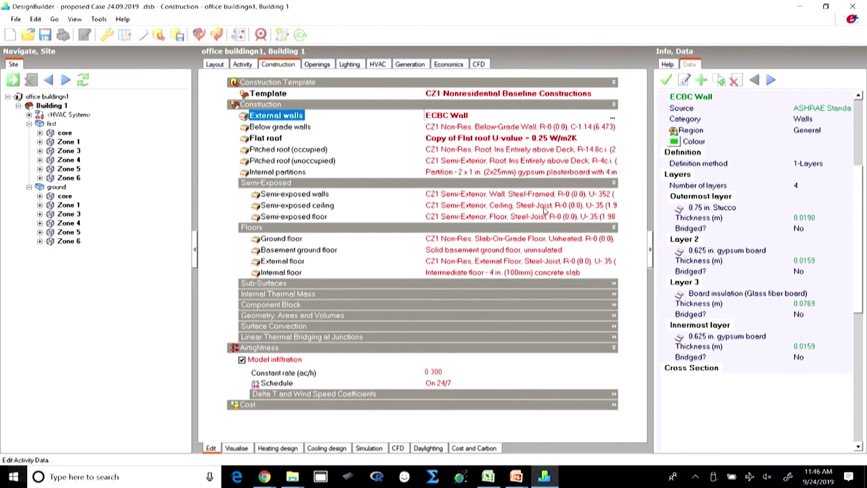
pyautogui.doubleClick(461, 117)
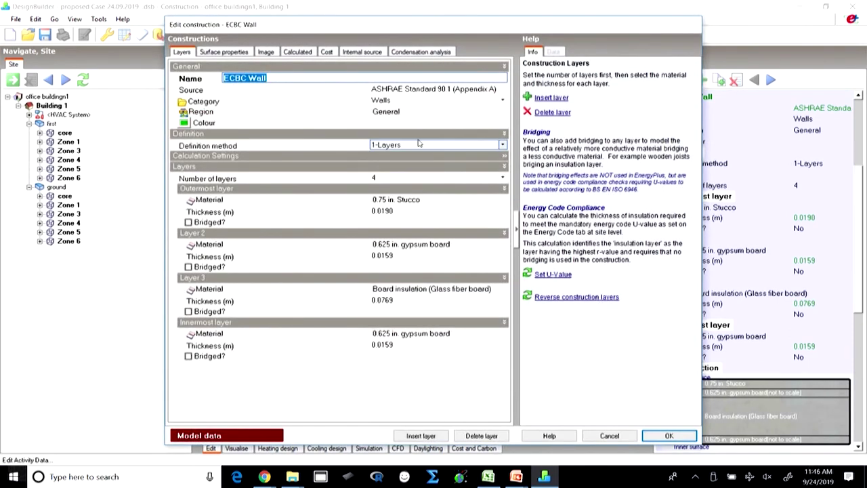
pyautogui.click(302, 53)
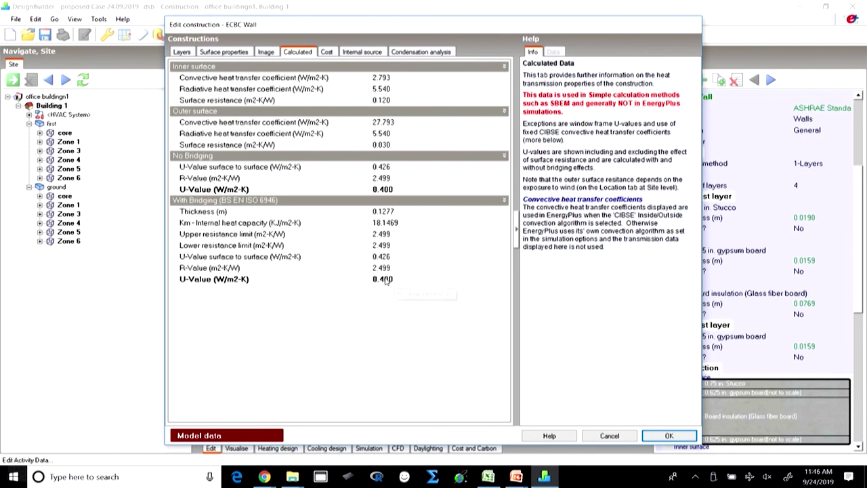
pyautogui.click(614, 437)
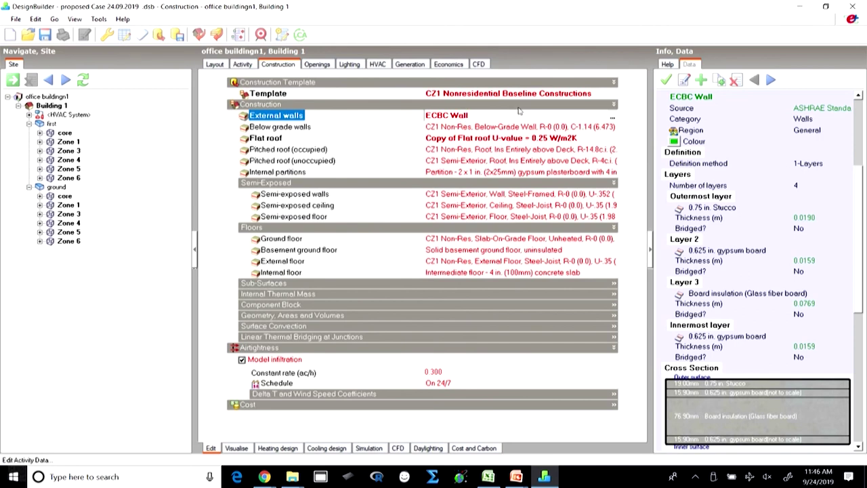
# Step: Duplicate the ECBC Wall construction and open the copy for editing
pyautogui.click(717, 82)
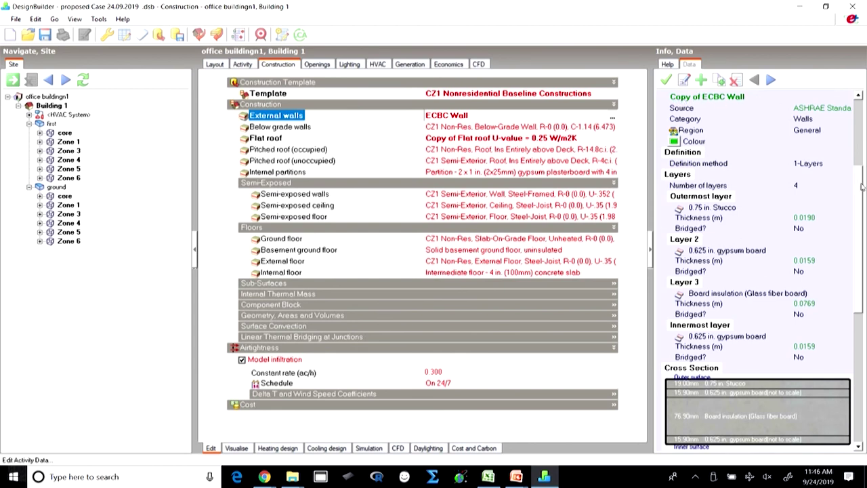
pyautogui.click(684, 80)
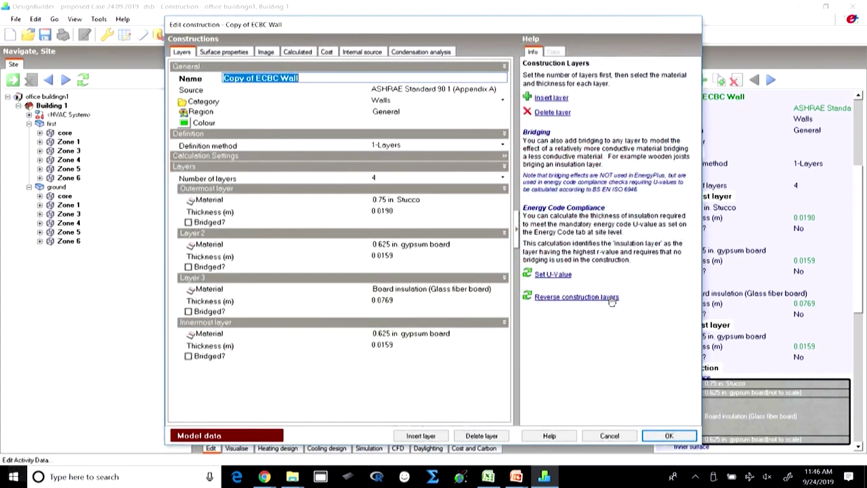
# Step: Check the Construction input data slide in PowerPoint, then set the copied wall's U-value to 0.34 W/m2-K and accept the insulation layer update
pyautogui.click(549, 274)
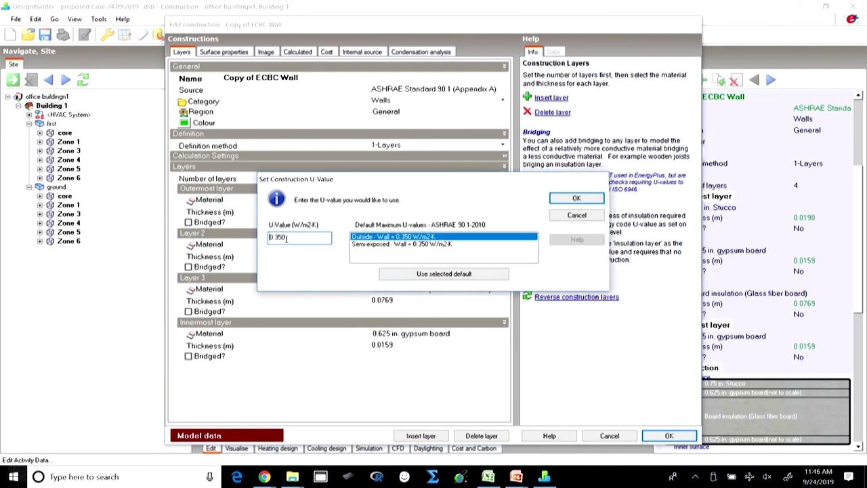
pyautogui.click(518, 478)
pyautogui.click(565, 434)
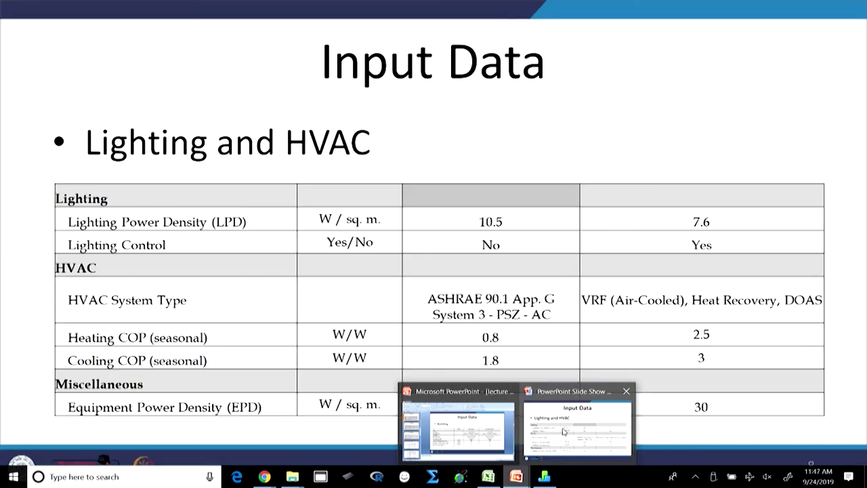
pyautogui.press('Left')
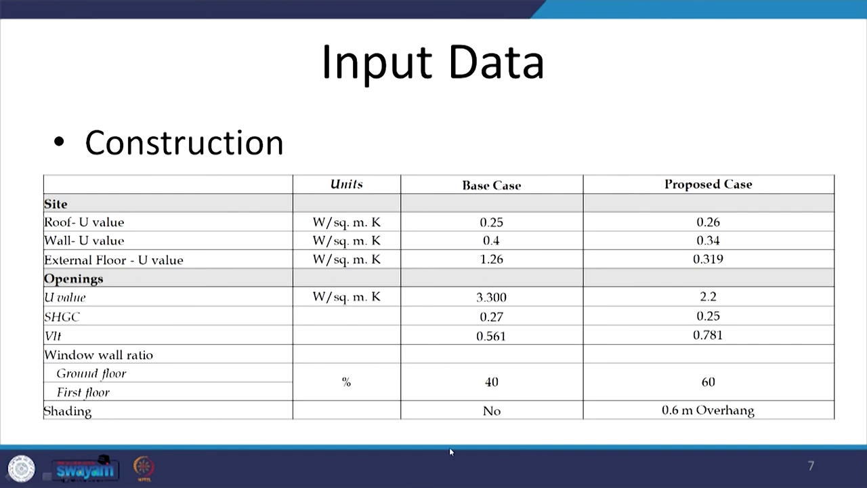
pyautogui.hotkey('alt', 'Tab')
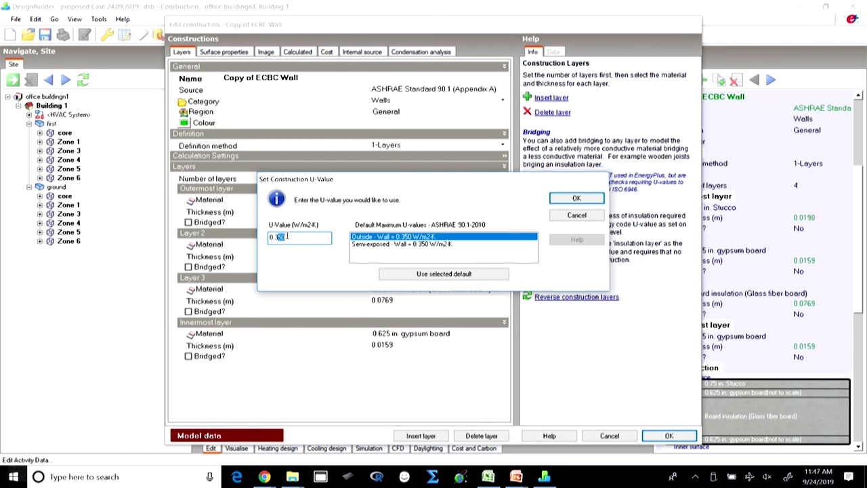
pyautogui.write('4')
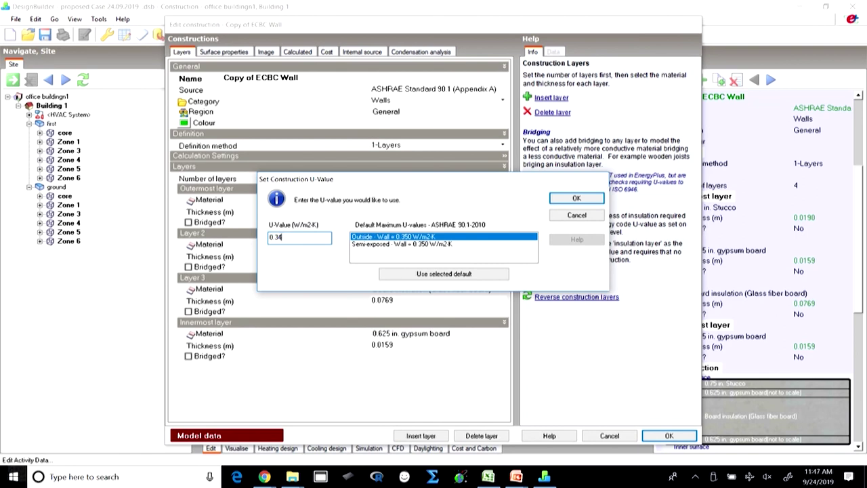
pyautogui.click(577, 199)
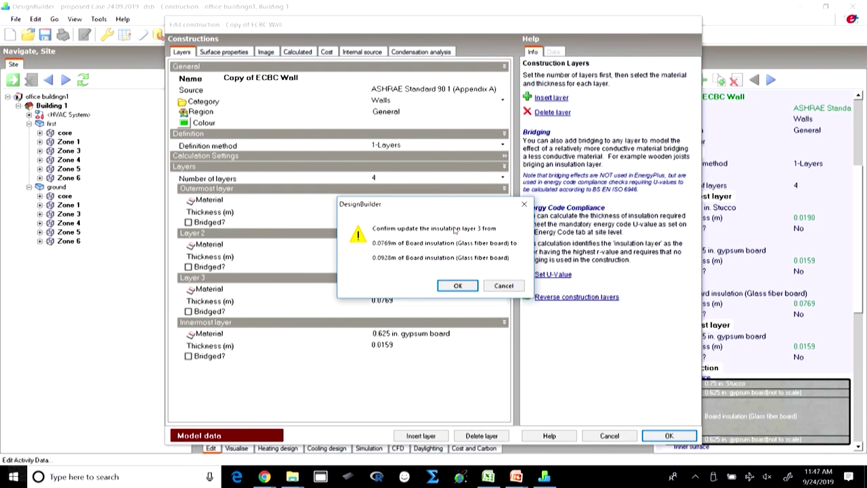
pyautogui.click(456, 287)
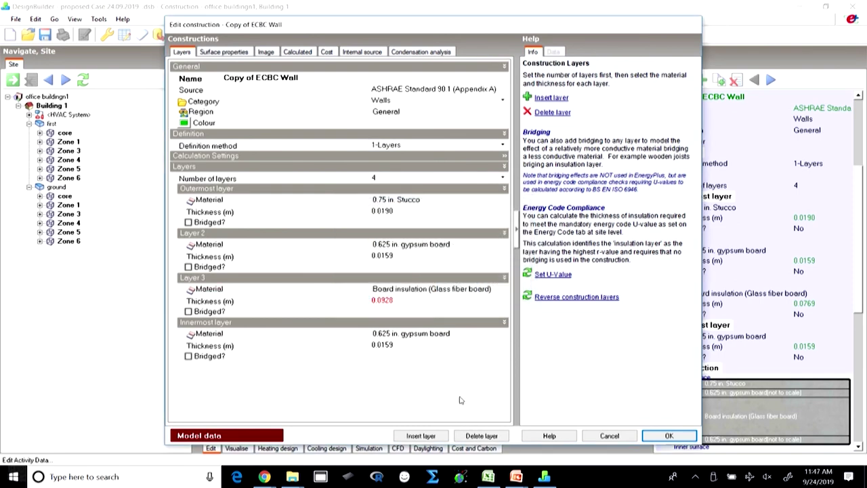
# Step: Save and assign Copy of ECBC Wall to Building 1's external walls, and check its calculated U-value
pyautogui.click(660, 439)
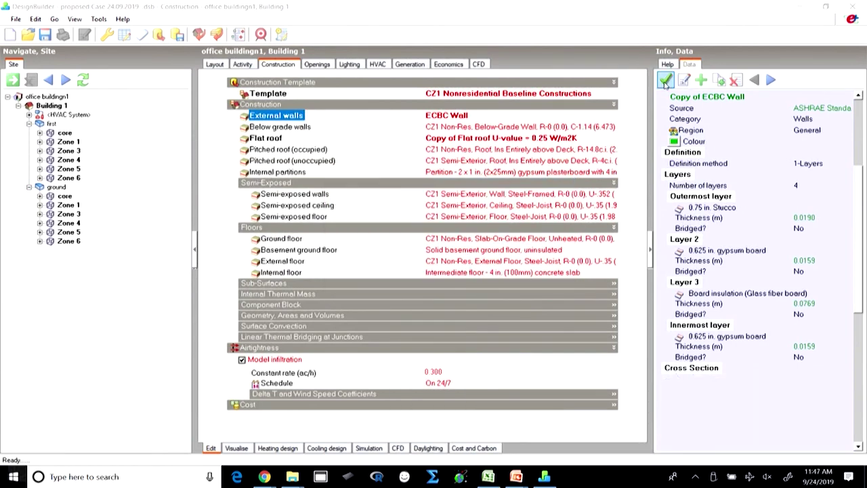
pyautogui.click(666, 81)
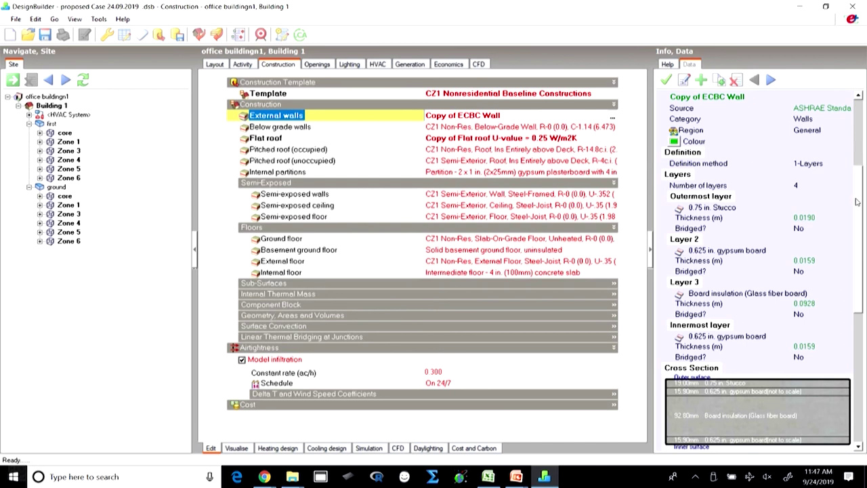
pyautogui.scroll(-3, 865, 328)
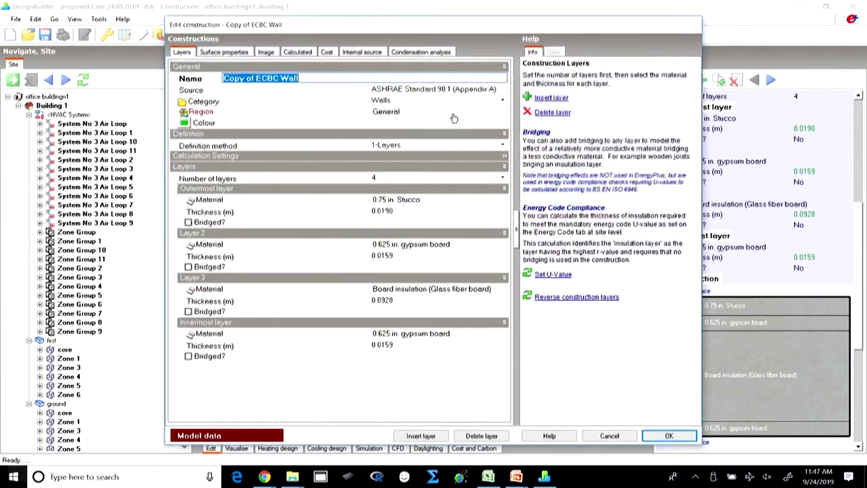
pyautogui.click(296, 57)
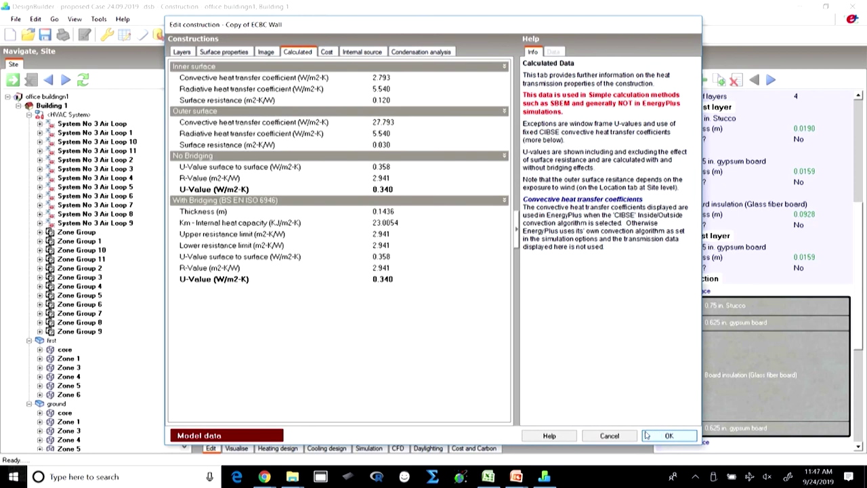
pyautogui.click(668, 435)
# Step: Review the flat roof construction and the Construction input data slide in PowerPoint, then duplicate the flat roof construction
pyautogui.click(462, 140)
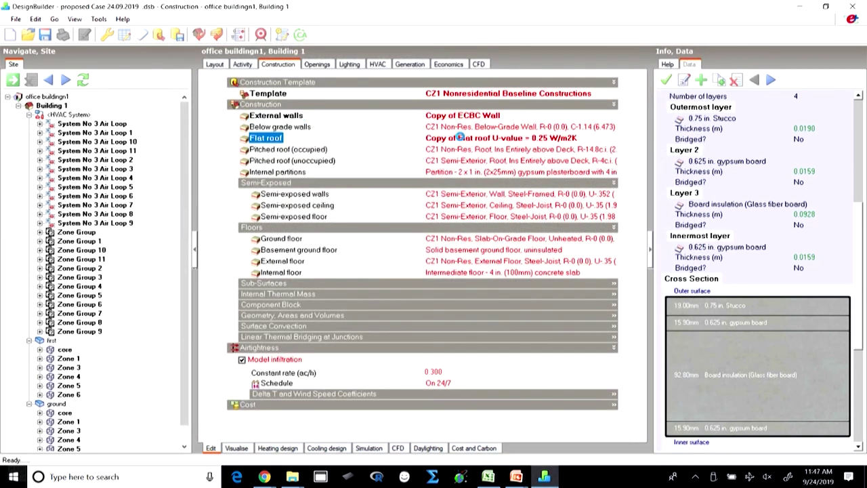
pyautogui.doubleClick(464, 143)
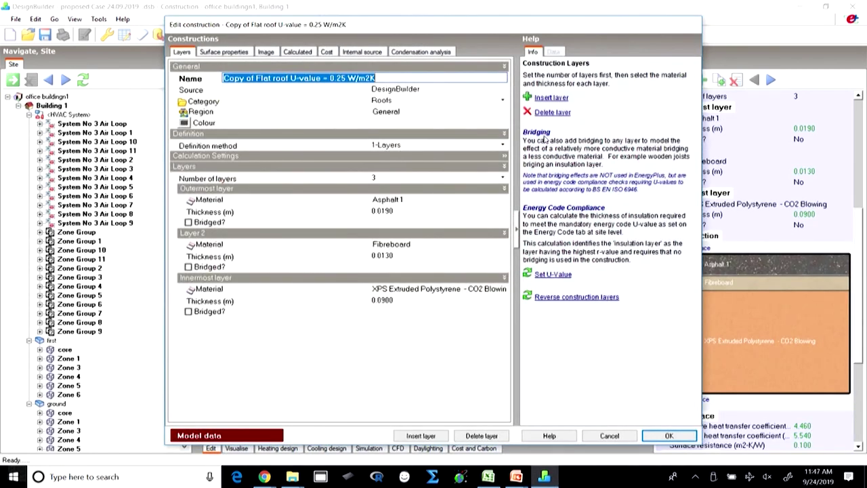
pyautogui.click(608, 437)
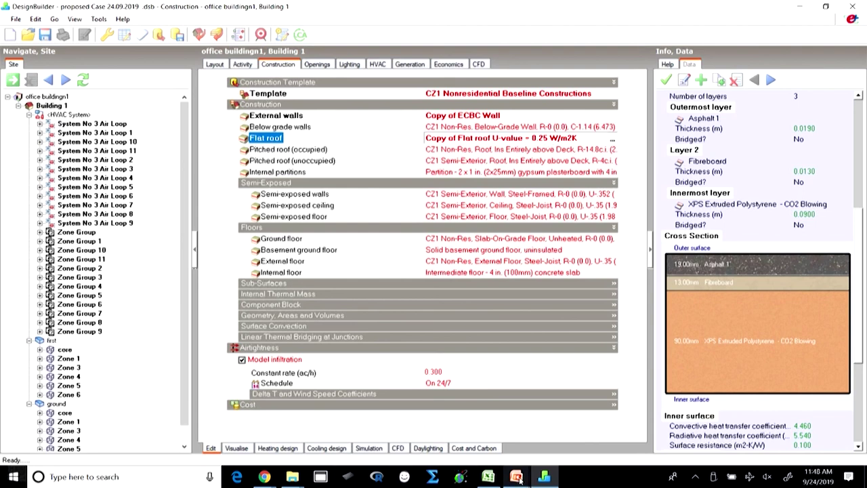
pyautogui.moveTo(516, 478)
pyautogui.click(575, 420)
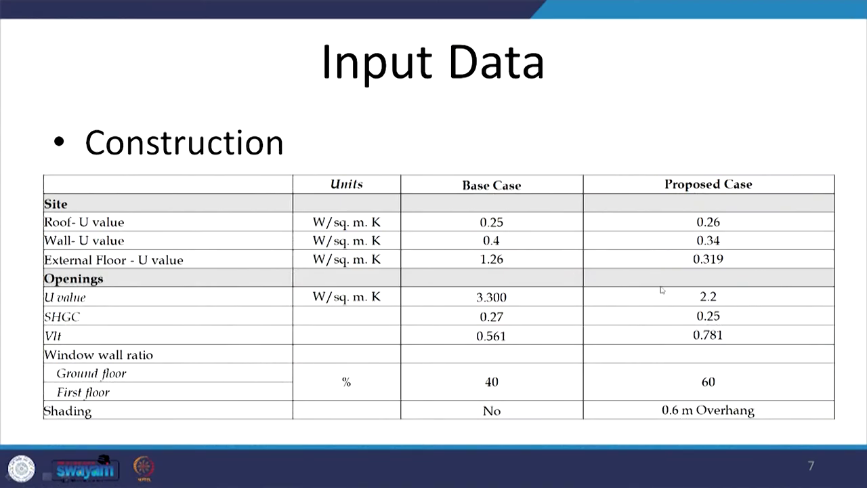
pyautogui.hotkey('alt', 'Tab')
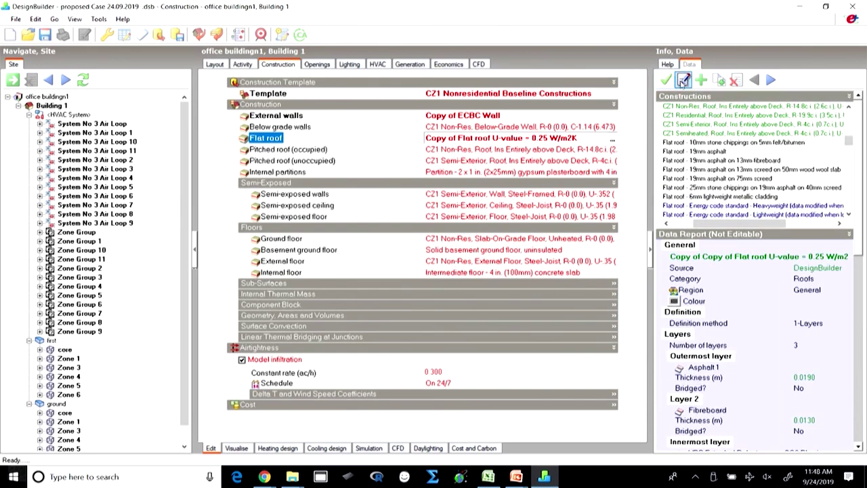
# Step: Set the duplicated flat roof's U-value to 0.26 W/m2-K, accept the insulation layer update, and assign the copy as Building 1's flat roof
pyautogui.click(683, 80)
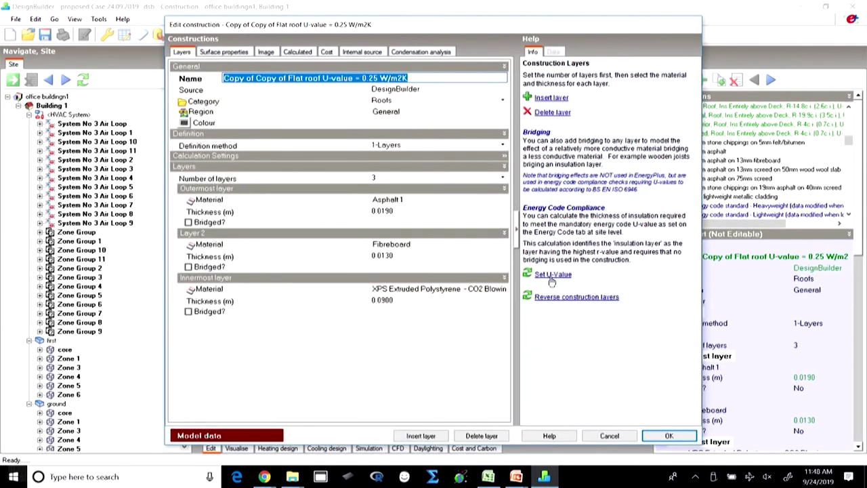
pyautogui.click(552, 275)
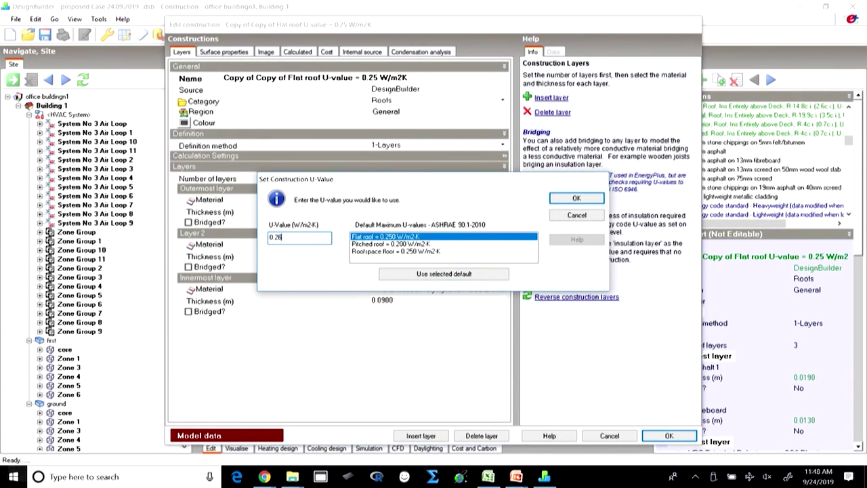
pyautogui.click(576, 198)
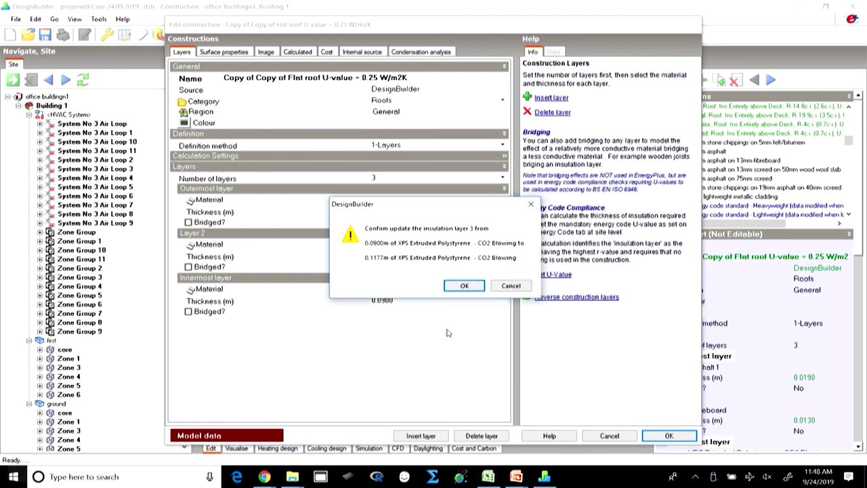
pyautogui.click(465, 287)
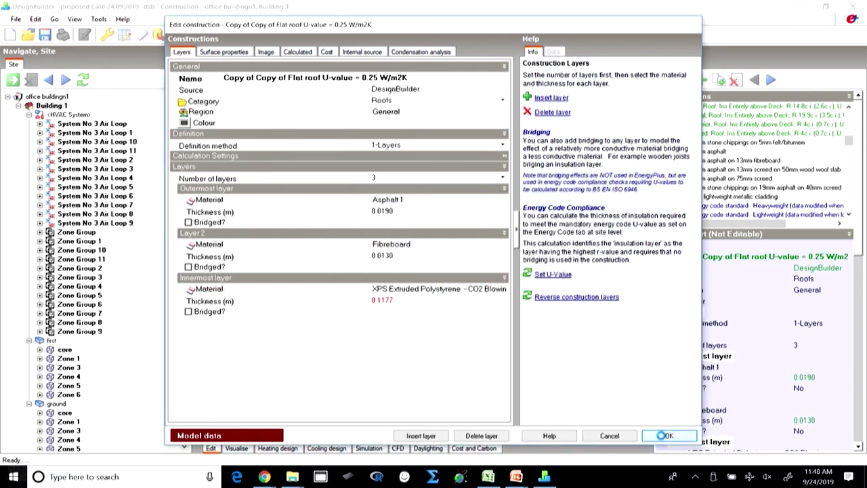
pyautogui.click(657, 437)
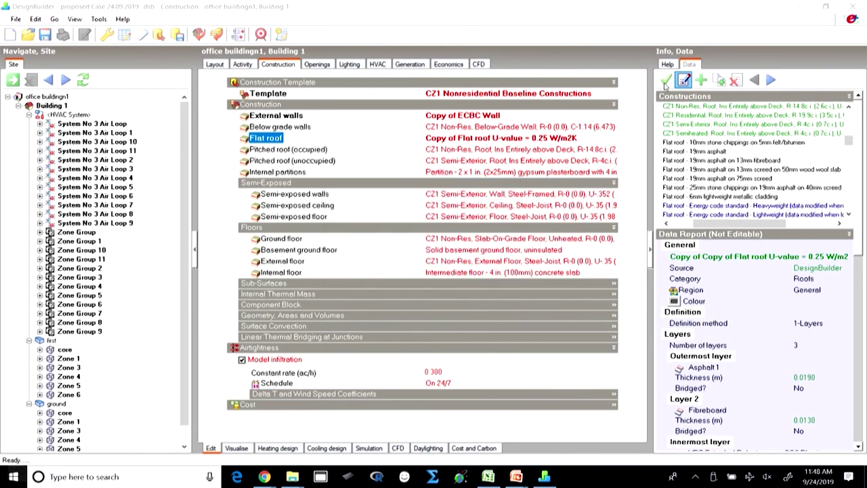
pyautogui.click(663, 81)
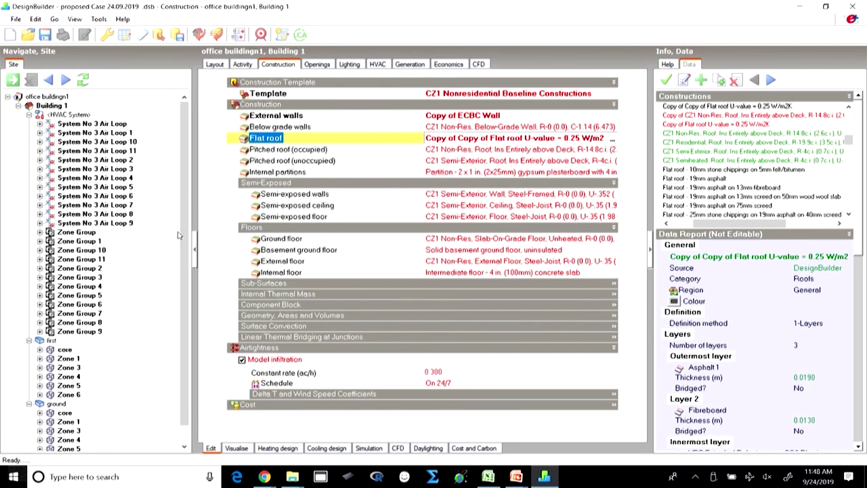
# Step: Review the layers, cross section and surface data of the newly assigned flat roof and external wall constructions
pyautogui.scroll(-1, 68, 271)
pyautogui.click(49, 323)
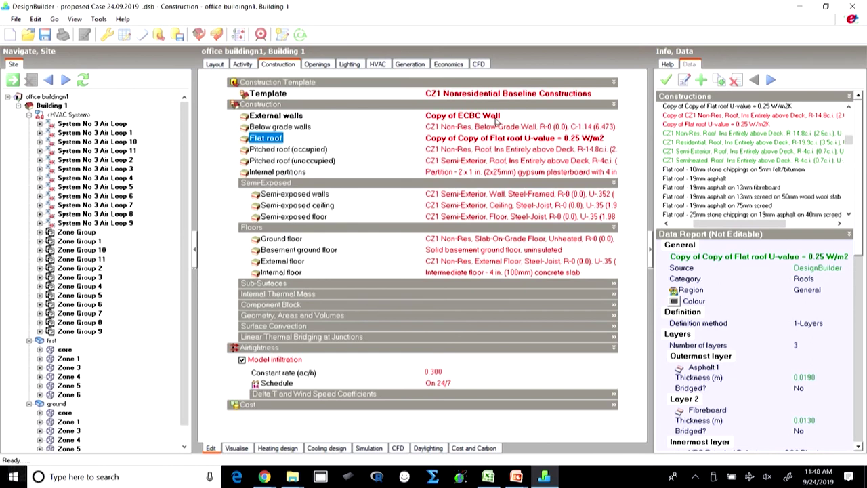
pyautogui.moveTo(858, 203); pyautogui.dragTo(866, 326)
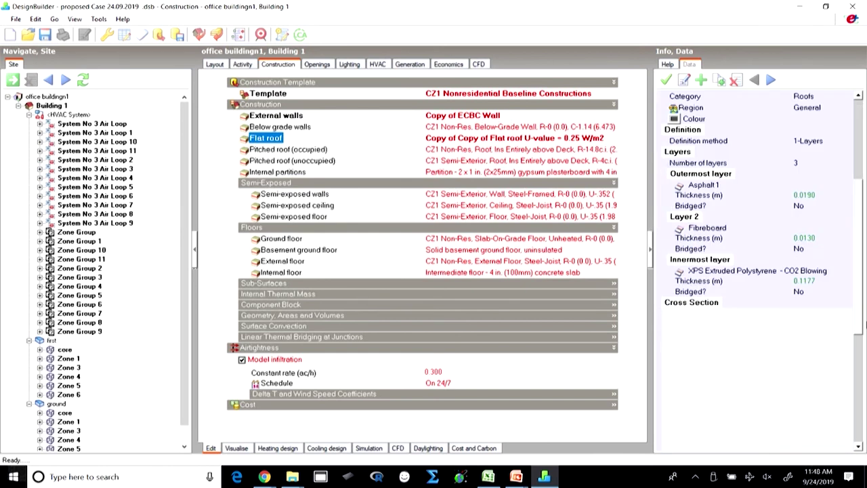
pyautogui.click(454, 139)
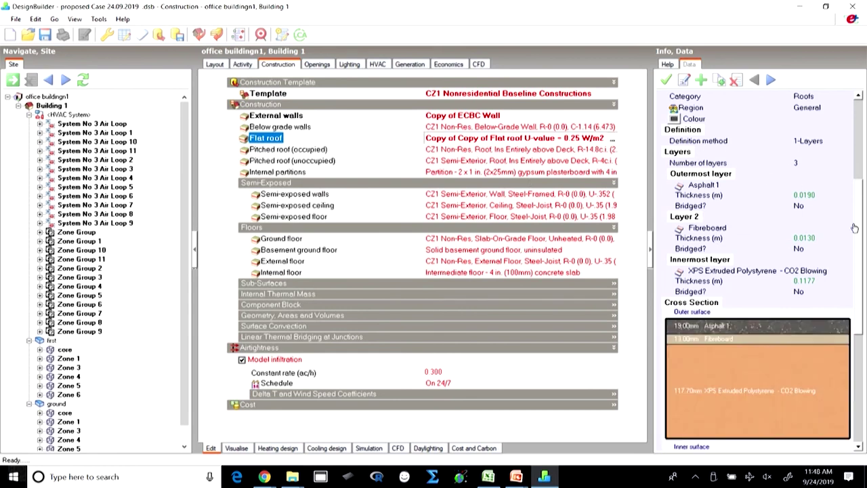
pyautogui.moveTo(858, 225); pyautogui.dragTo(864, 276)
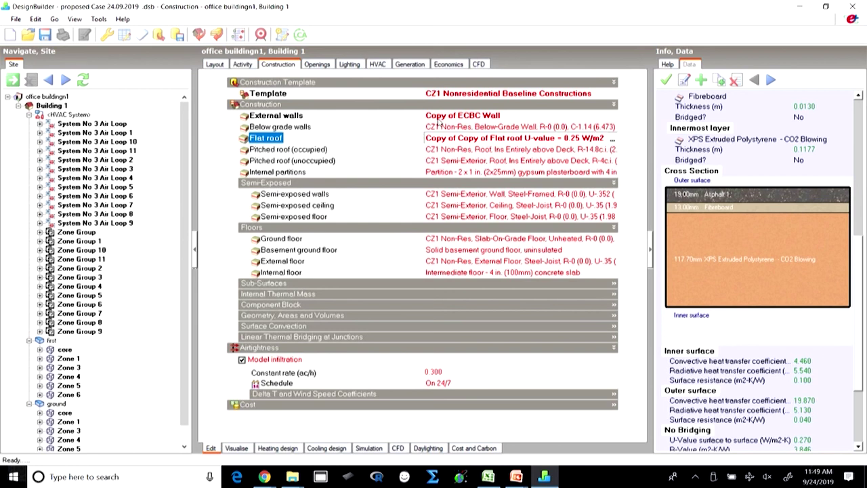
pyautogui.click(285, 119)
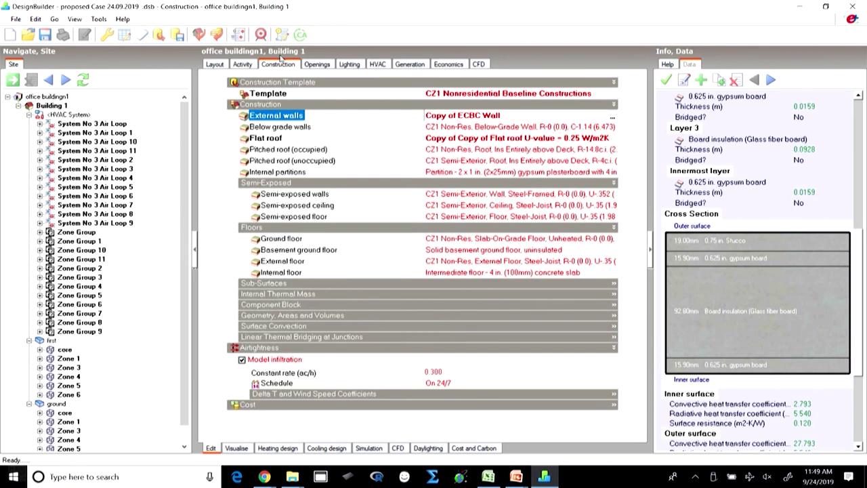
# Step: Collapse the ground and first blocks, then compare Building 1's openings data with the Construction input data slide in PowerPoint
pyautogui.click(29, 404)
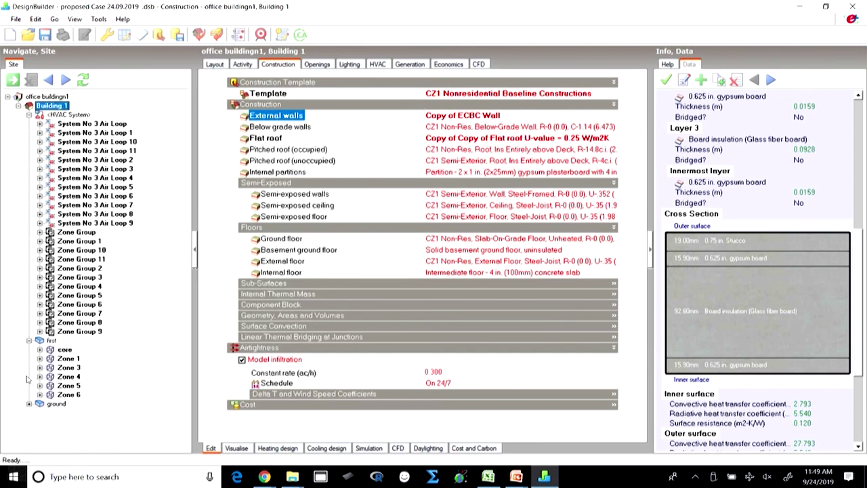
pyautogui.click(29, 340)
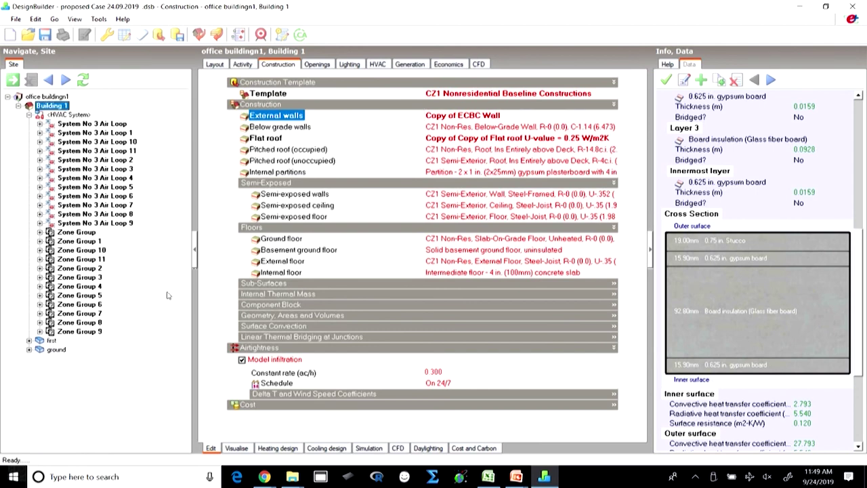
pyautogui.click(317, 65)
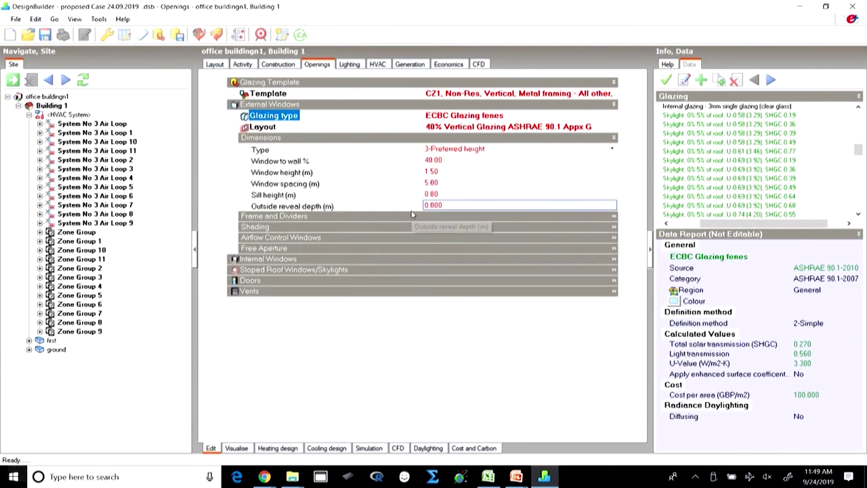
pyautogui.click(503, 161)
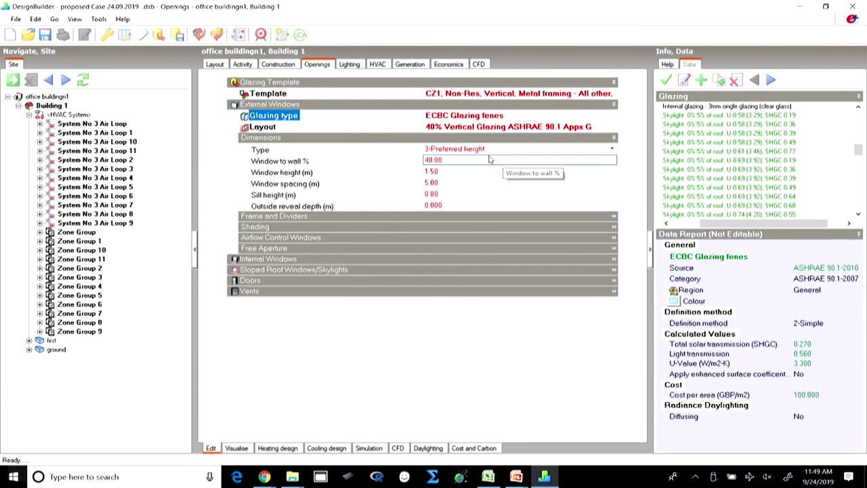
pyautogui.click(516, 477)
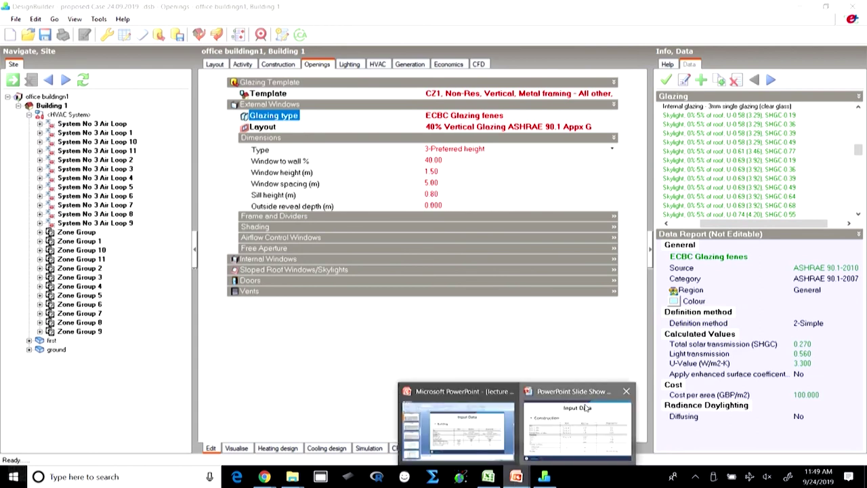
pyautogui.click(584, 407)
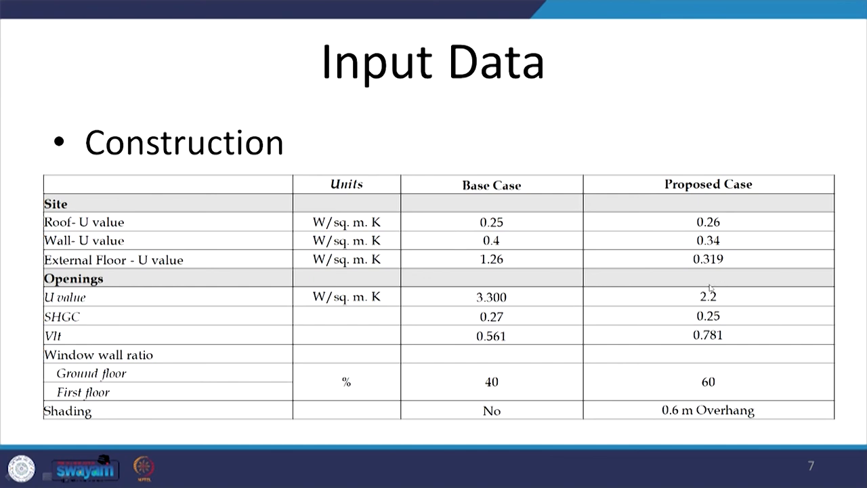
pyautogui.hotkey('alt', 'Tab')
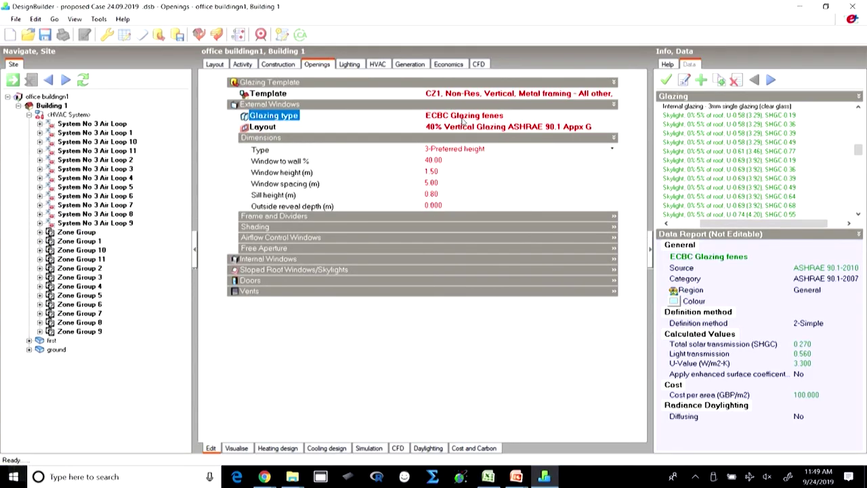
# Step: Duplicate the ECBC Glazing fenes glazing type and open the copy for editing
pyautogui.click(463, 118)
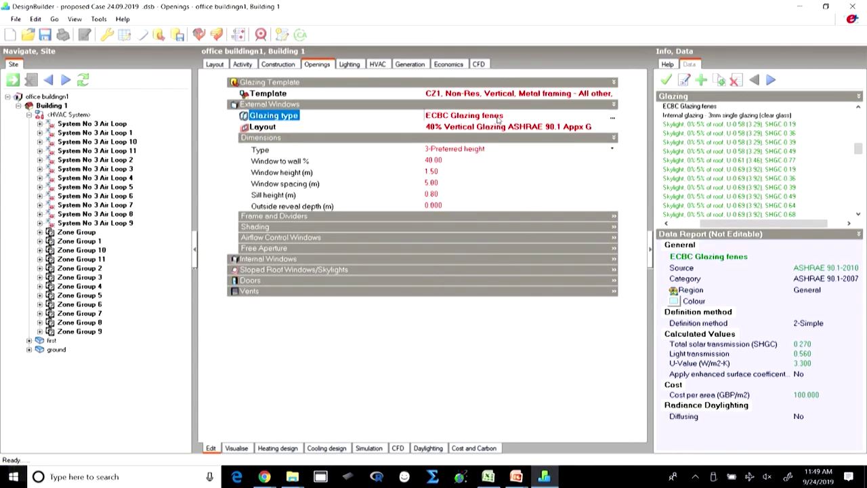
pyautogui.click(719, 80)
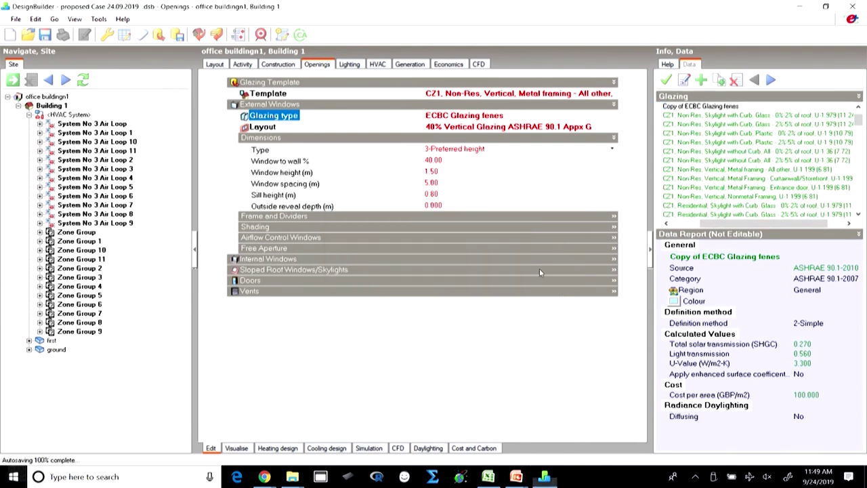
pyautogui.click(684, 81)
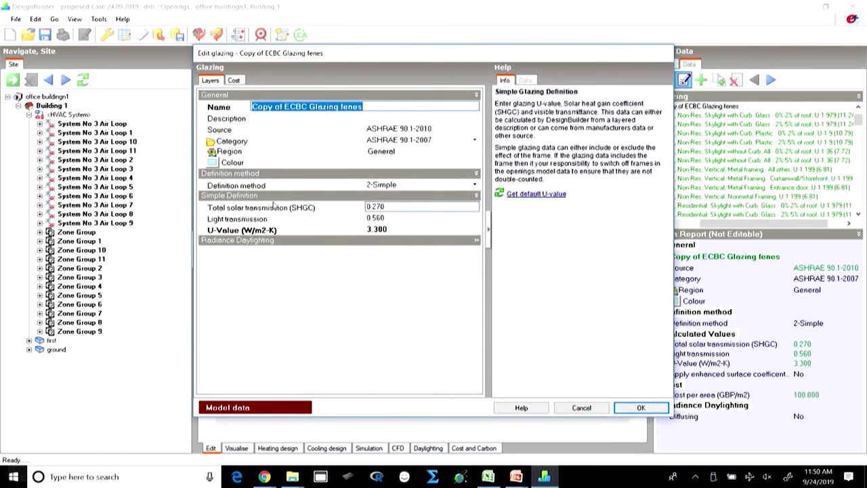
# Step: Recheck the openings values on the PowerPoint input data slide and set the copied glazing's U-value to 2.2 W/m2-K
pyautogui.click(381, 206)
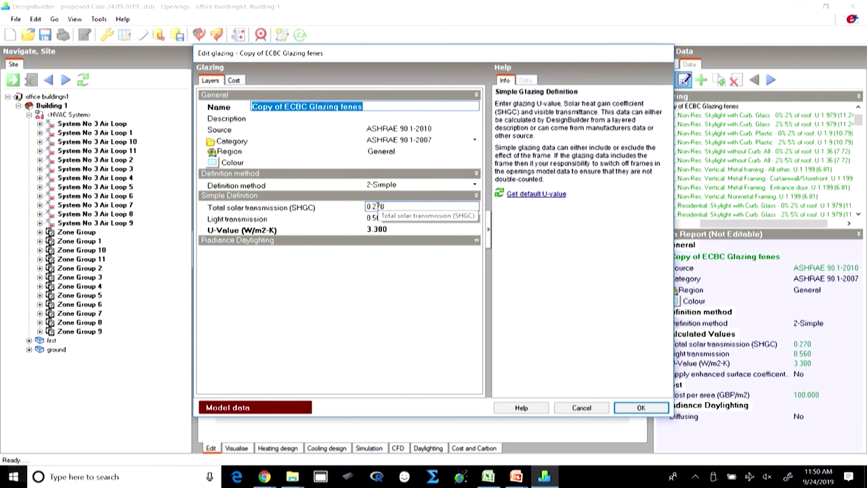
pyautogui.click(517, 476)
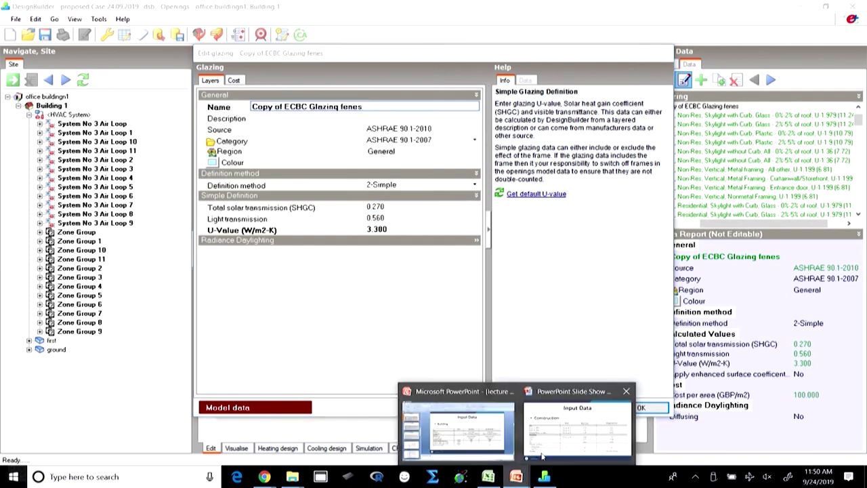
pyautogui.click(554, 441)
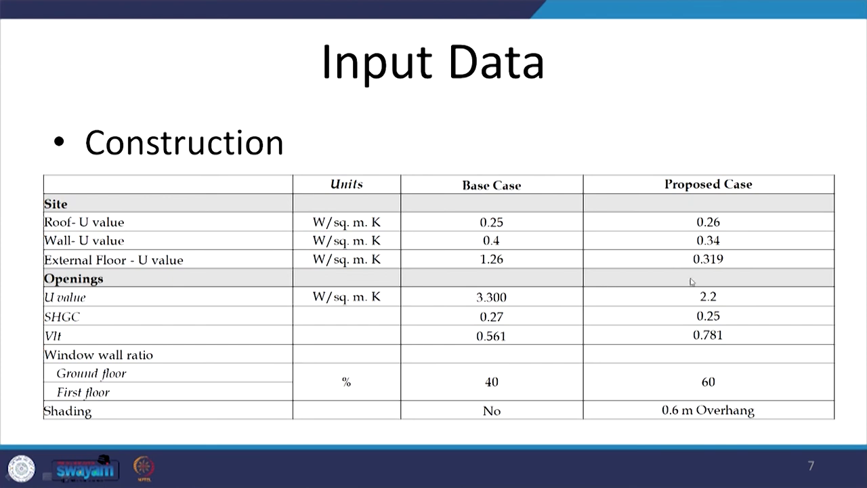
pyautogui.hotkey('alt', 'Tab')
pyautogui.click(364, 234)
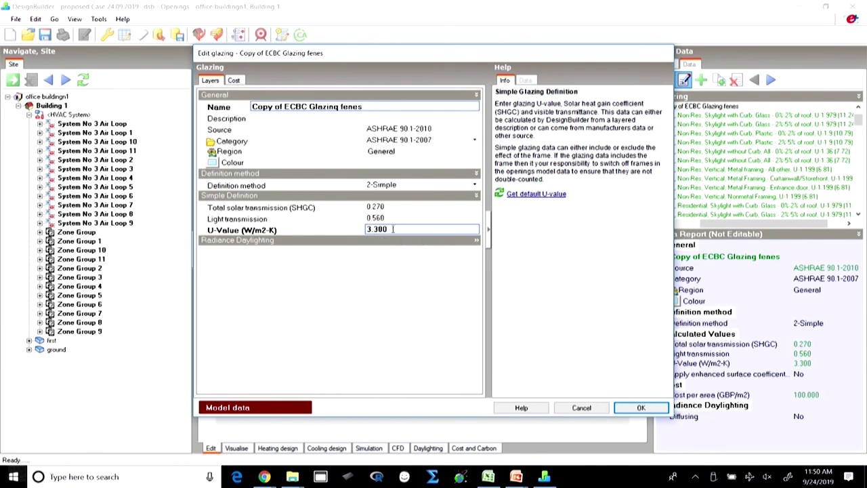
pyautogui.doubleClick(386, 229)
pyautogui.write('2.2')
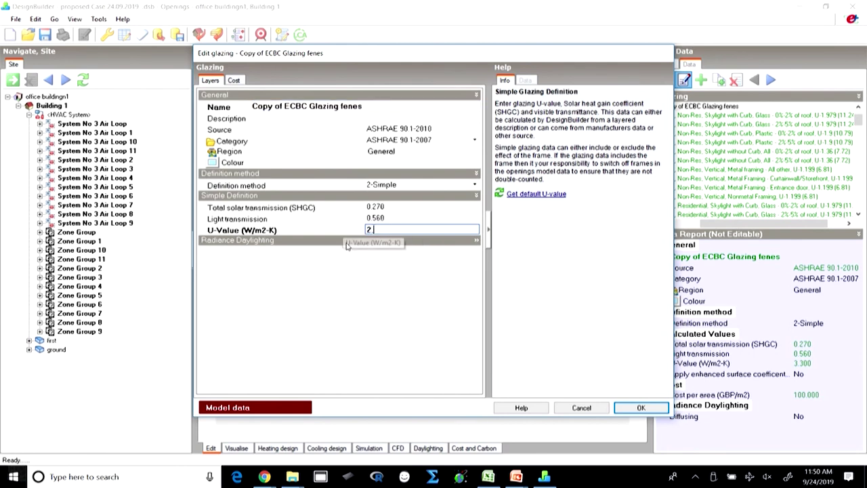
# Step: Set the light transmission of the copied ECBC glazing to 0.781
pyautogui.click(392, 218)
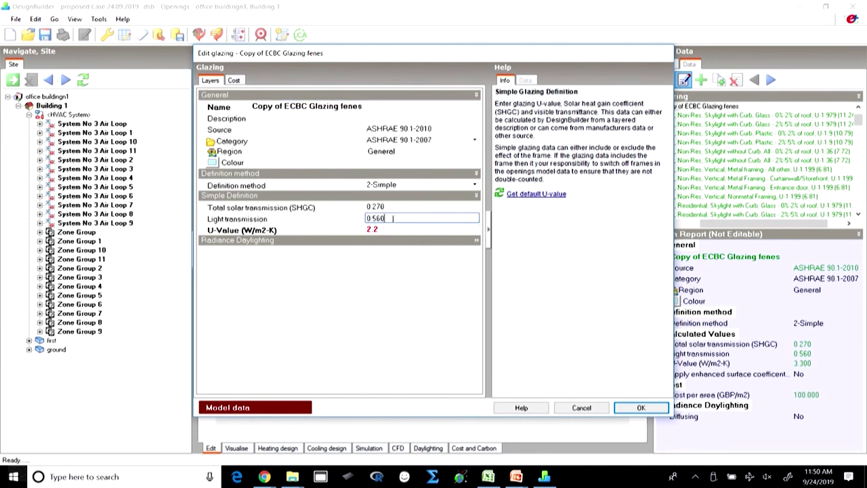
pyautogui.moveTo(384, 218); pyautogui.dragTo(374, 218)
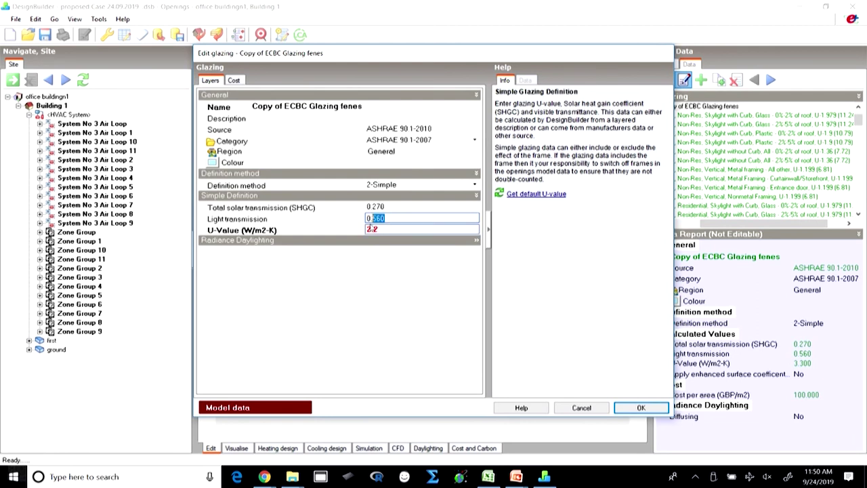
pyautogui.write('781')
# Step: Check the proposed-case SHGC on the PowerPoint input data slide, set the copied glazing's total solar transmission to 0.25 and save the glazing
pyautogui.click(389, 207)
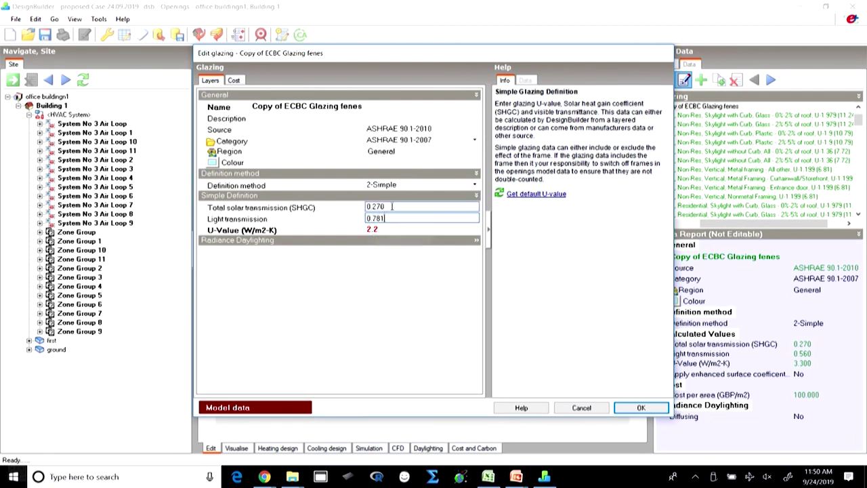
pyautogui.moveTo(389, 206); pyautogui.dragTo(375, 208)
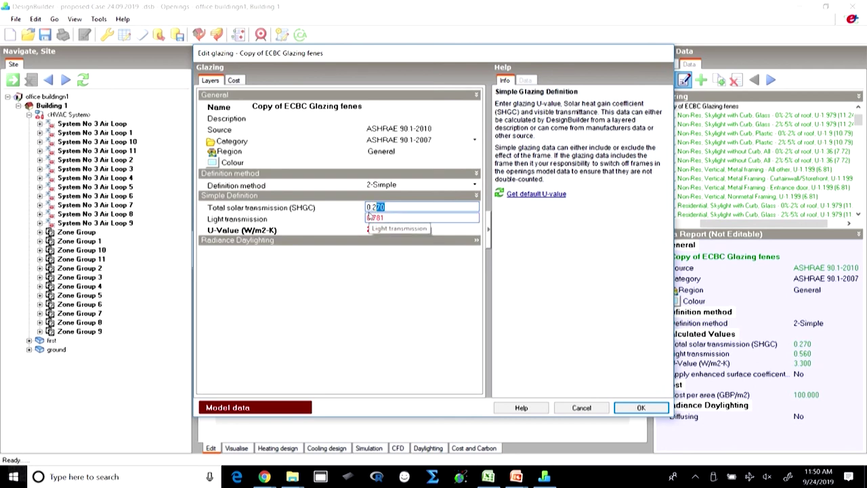
pyautogui.moveTo(515, 478)
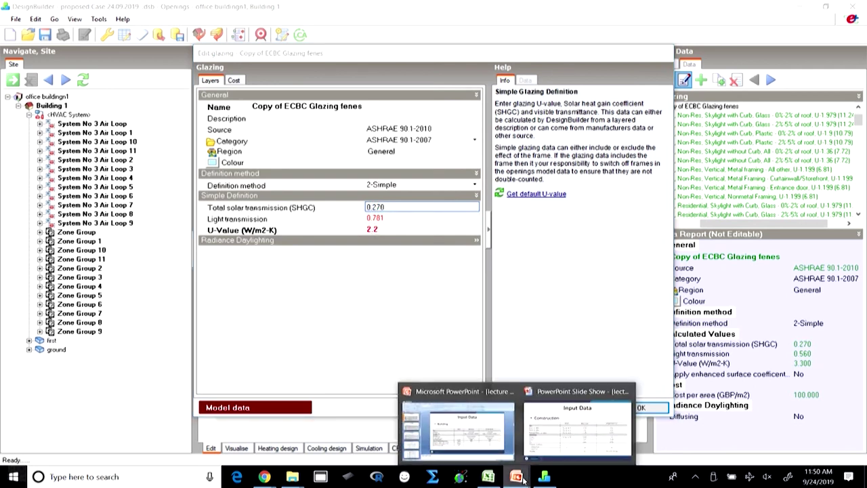
pyautogui.click(537, 442)
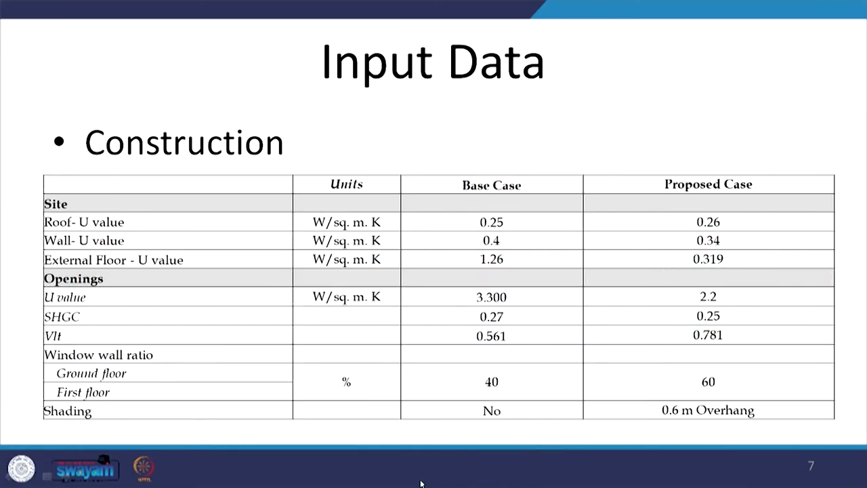
pyautogui.hotkey('alt', 'Tab')
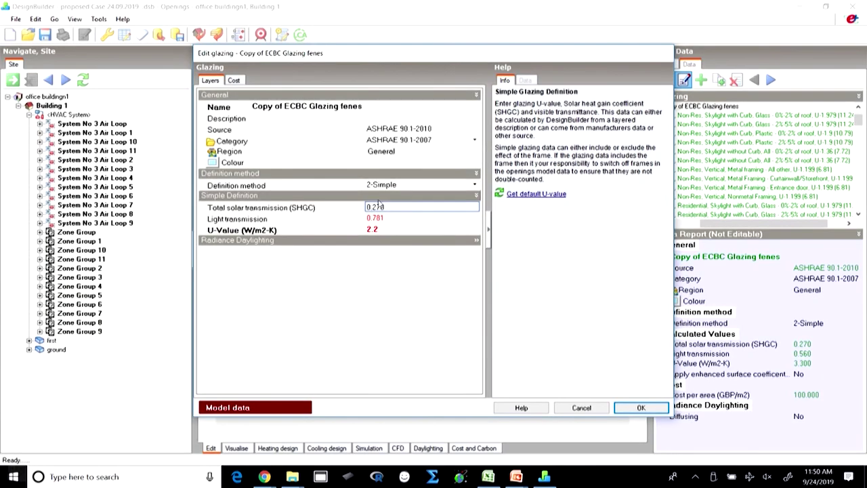
pyautogui.write('25')
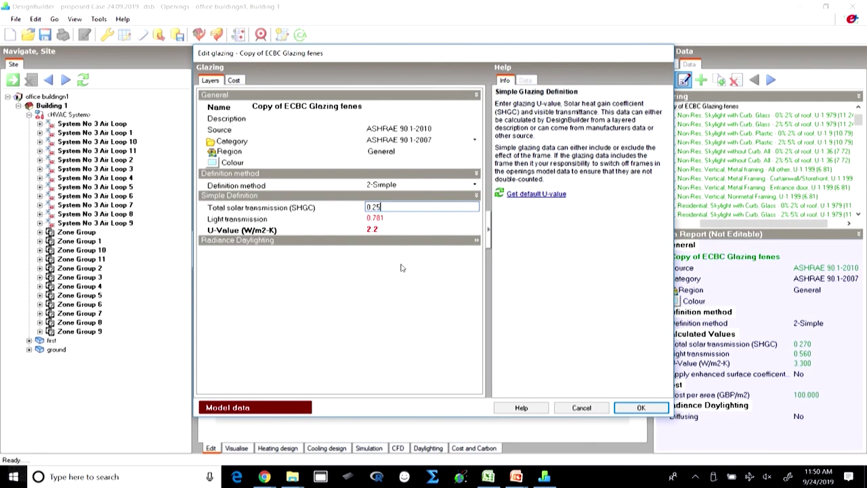
pyautogui.click(641, 408)
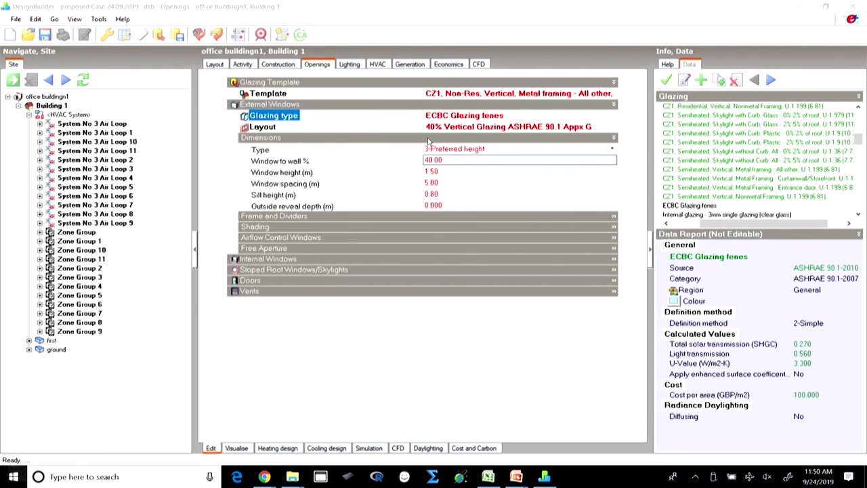
# Step: Assign Copy of ECBC Glazing fenes as the glazing type of Building 1's external windows
pyautogui.click(480, 120)
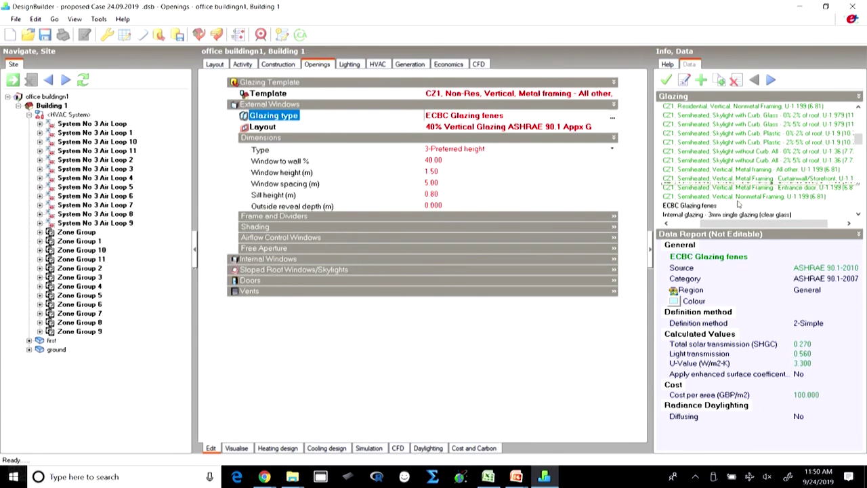
pyautogui.scroll(5, 859, 144)
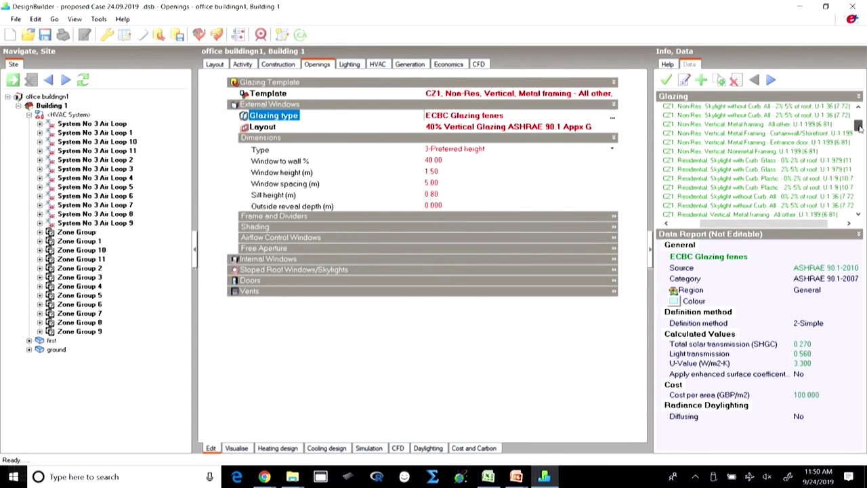
pyautogui.click(698, 133)
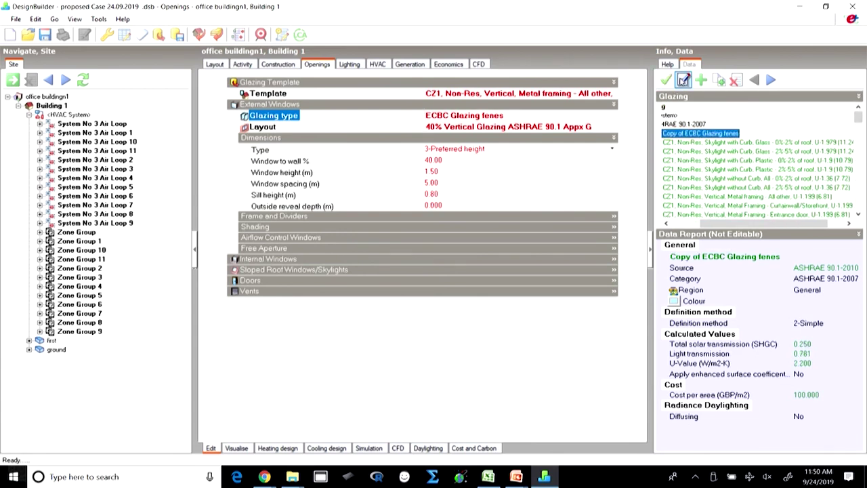
pyautogui.click(666, 80)
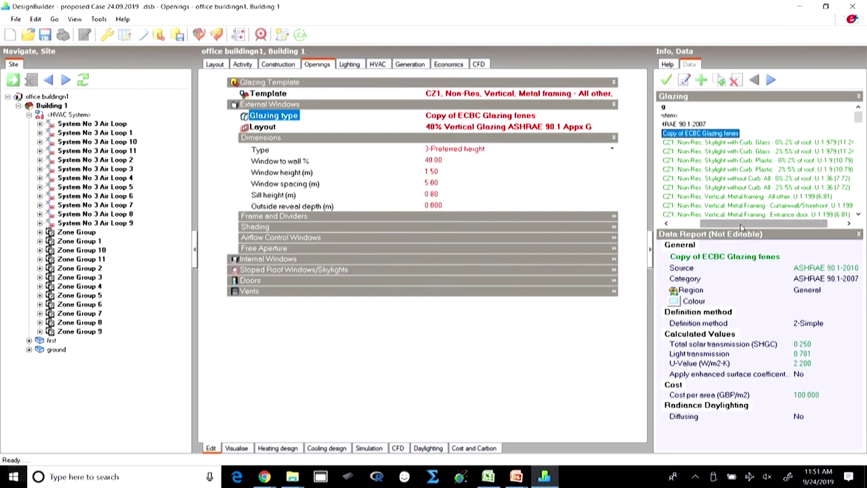
# Step: Browse the Double glazing category in the library and examine the layer data of Dbl LoE Spec Sel Clr 6mm/13mm Arg
pyautogui.moveTo(742, 224); pyautogui.dragTo(705, 223)
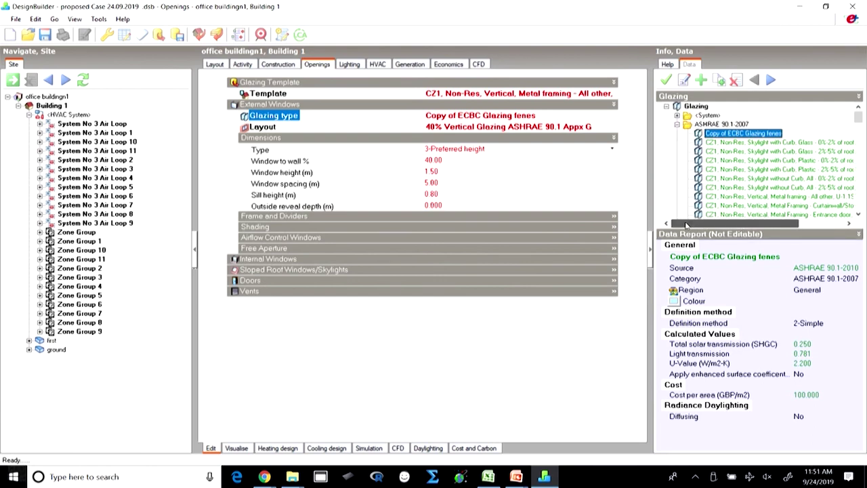
pyautogui.click(677, 126)
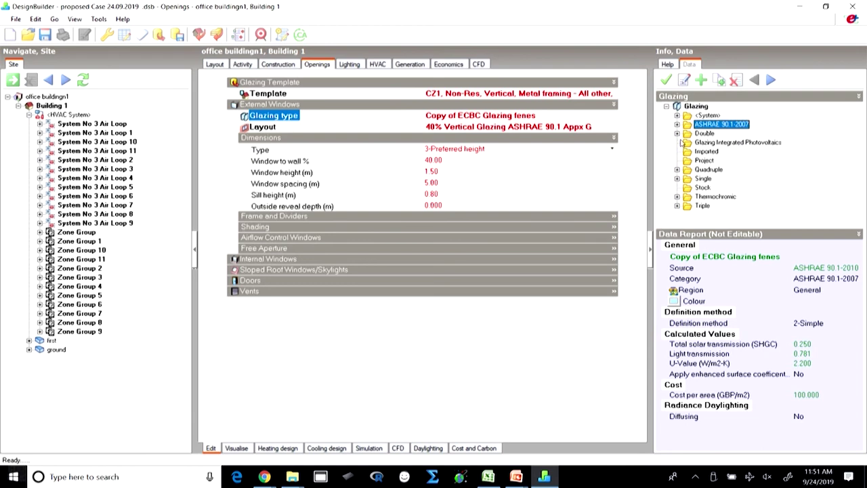
pyautogui.click(678, 135)
pyautogui.scroll(-3, 736, 151)
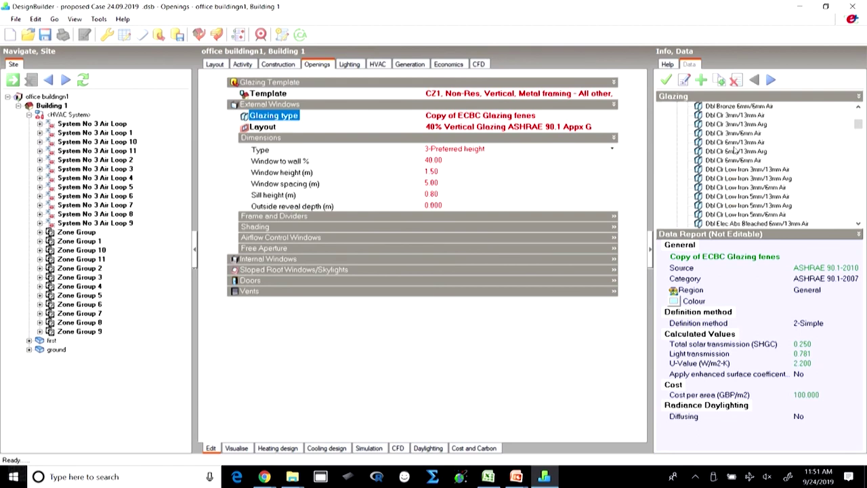
pyautogui.scroll(-3, 735, 151)
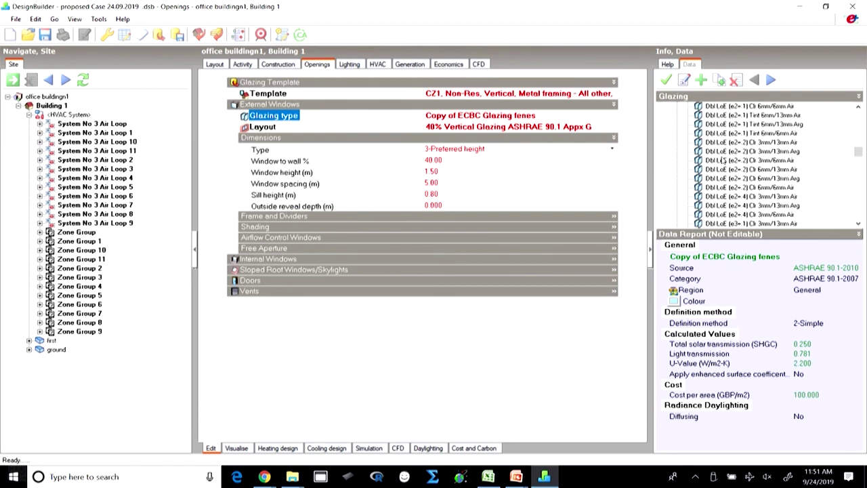
pyautogui.scroll(-5, 723, 200)
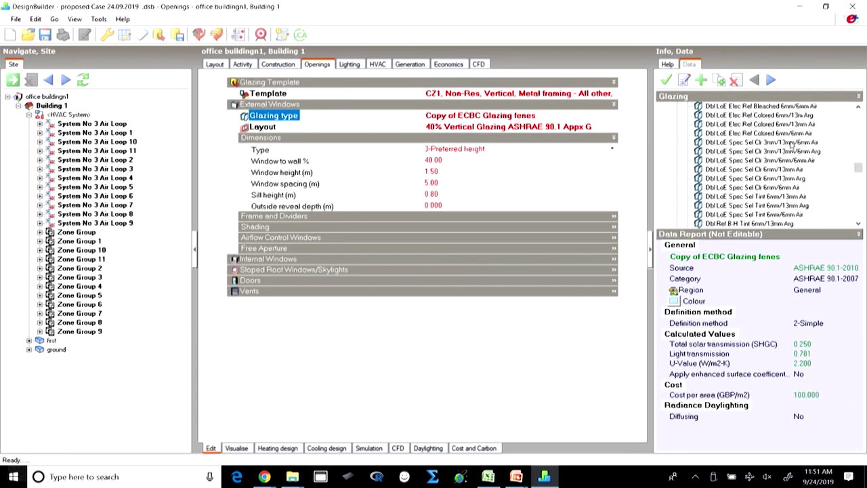
pyautogui.click(734, 177)
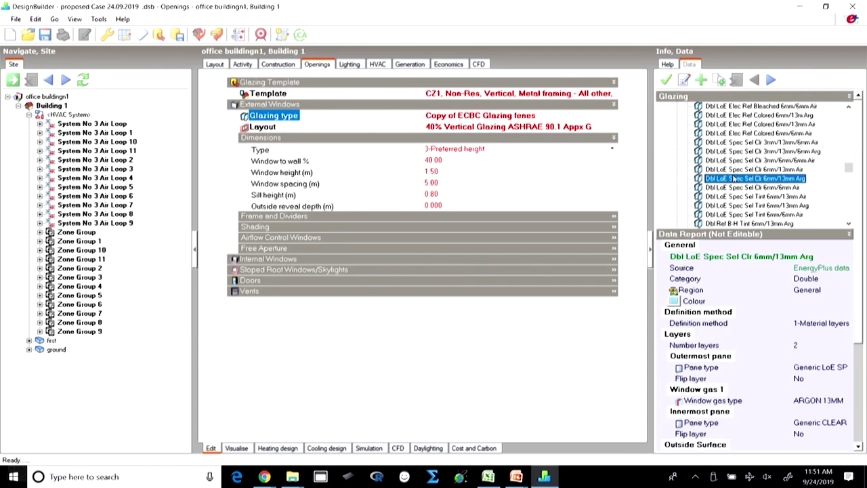
pyautogui.scroll(-5, 859, 258)
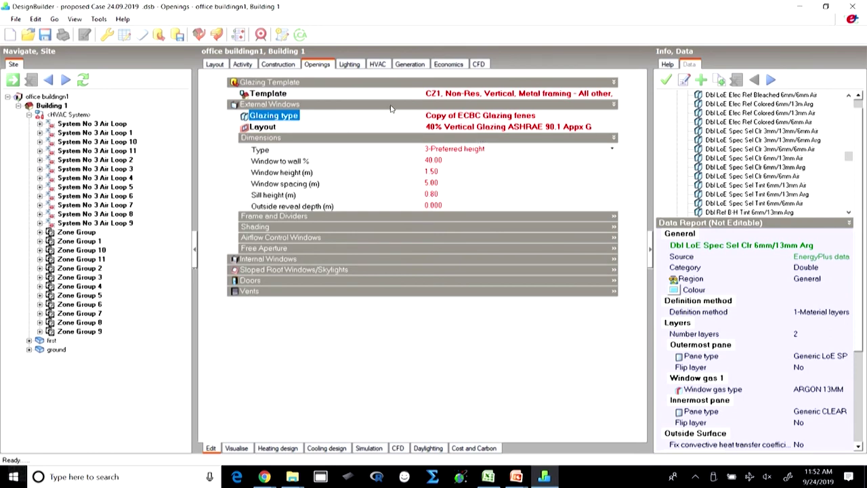
# Step: Set the window to wall percentage of Building 1's external windows to 60
pyautogui.click(454, 130)
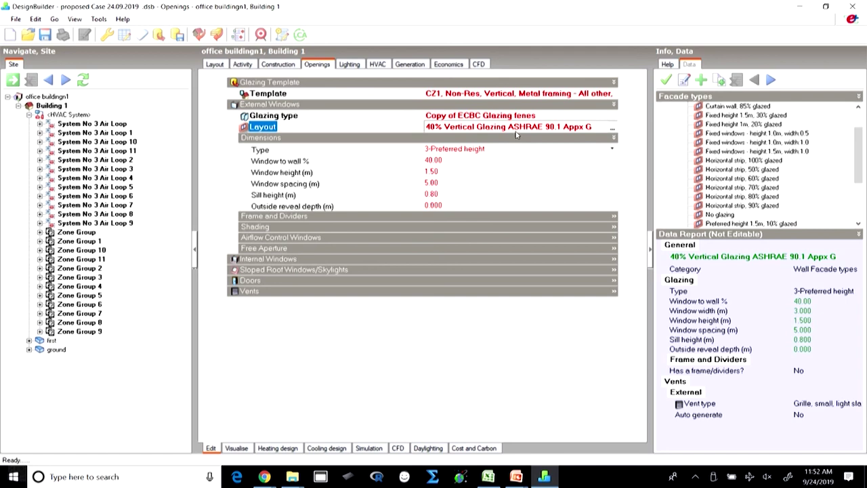
pyautogui.click(567, 165)
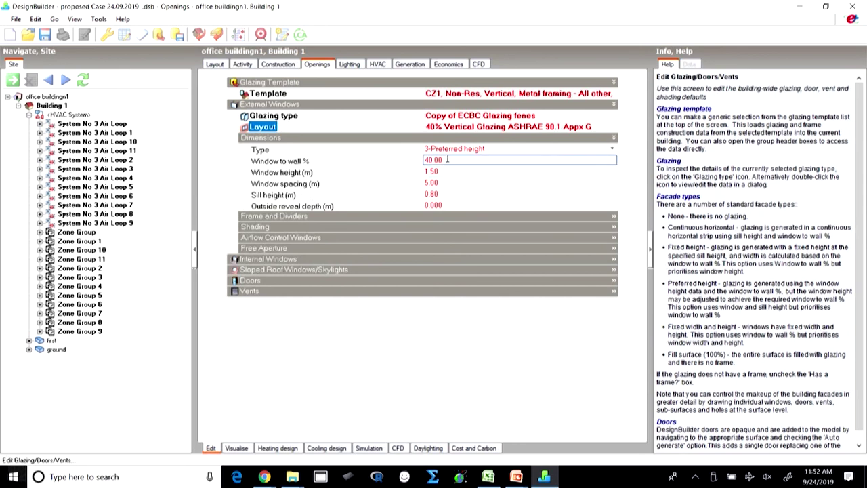
pyautogui.click(447, 160)
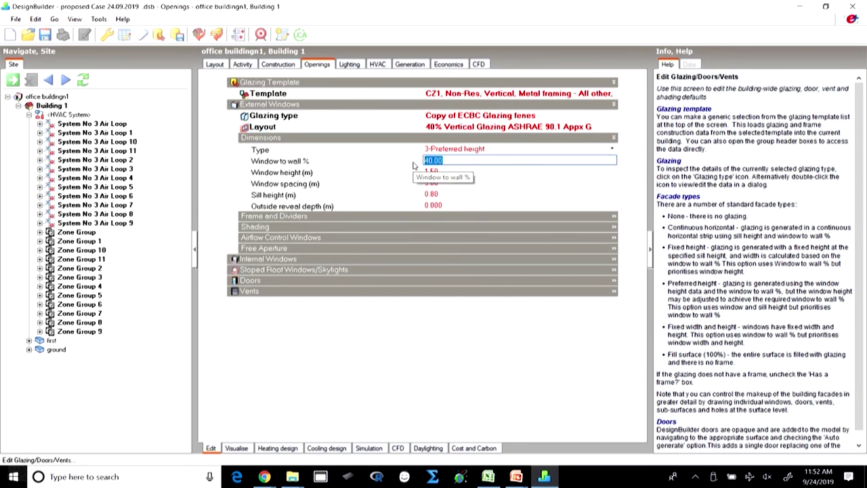
pyautogui.write('60')
pyautogui.click(629, 222)
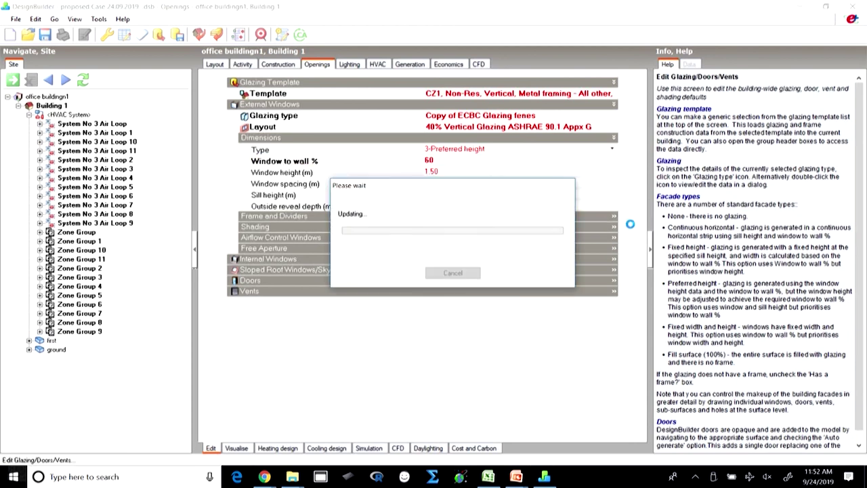
# Step: Inspect the windows in Building 1's 3D layout, return to the openings data and open the external window dimension type for editing
pyautogui.click(215, 64)
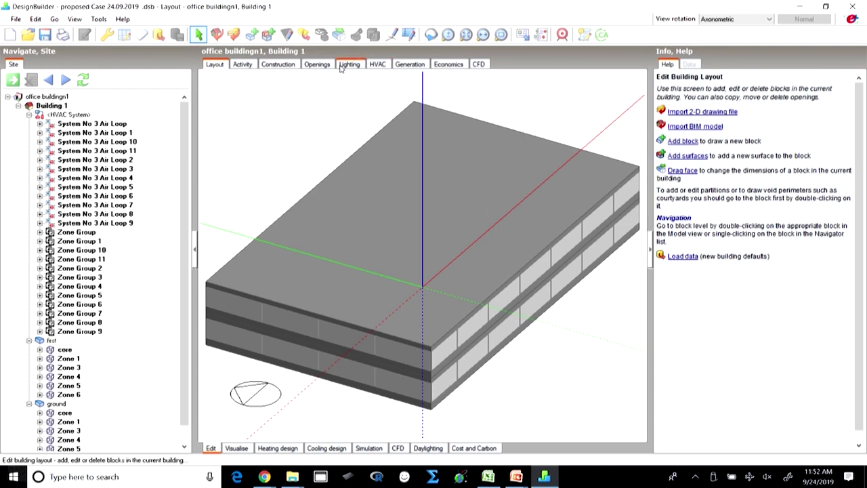
pyautogui.click(317, 65)
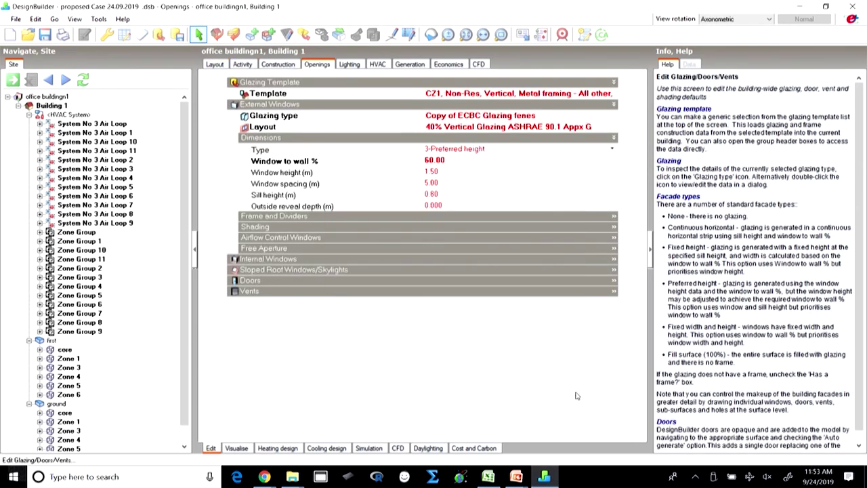
pyautogui.click(460, 150)
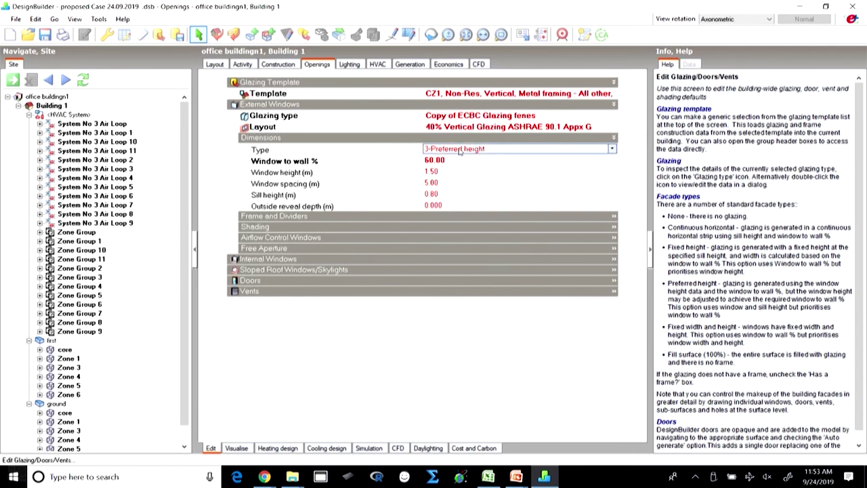